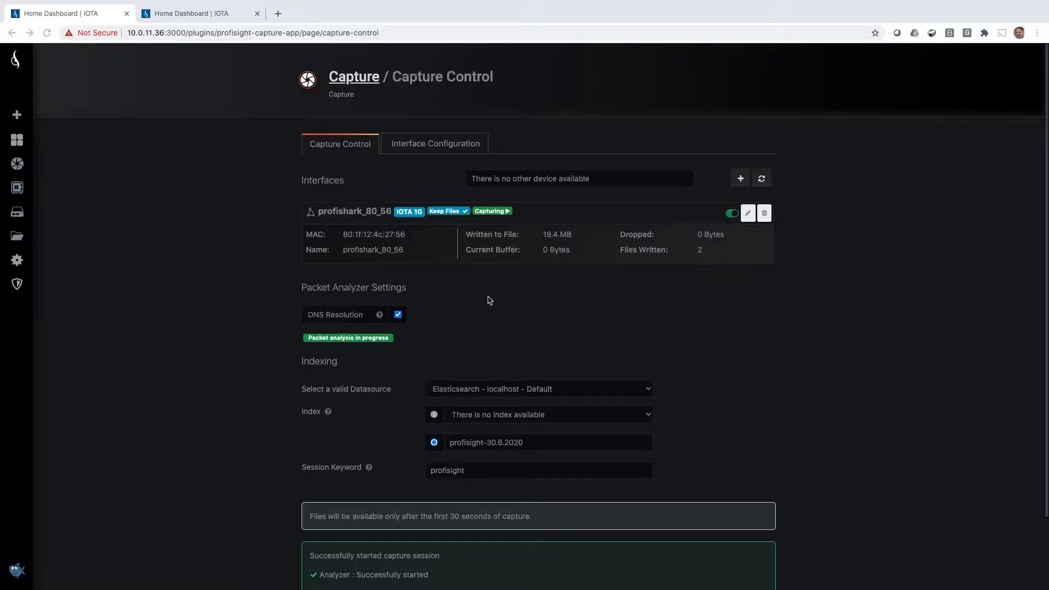
- Open the Home Dashboard of the 10.0.11.36 IOTA and set its time range to the last 5 minutes
{"action": "left_click", "coordinate": [17, 64]}
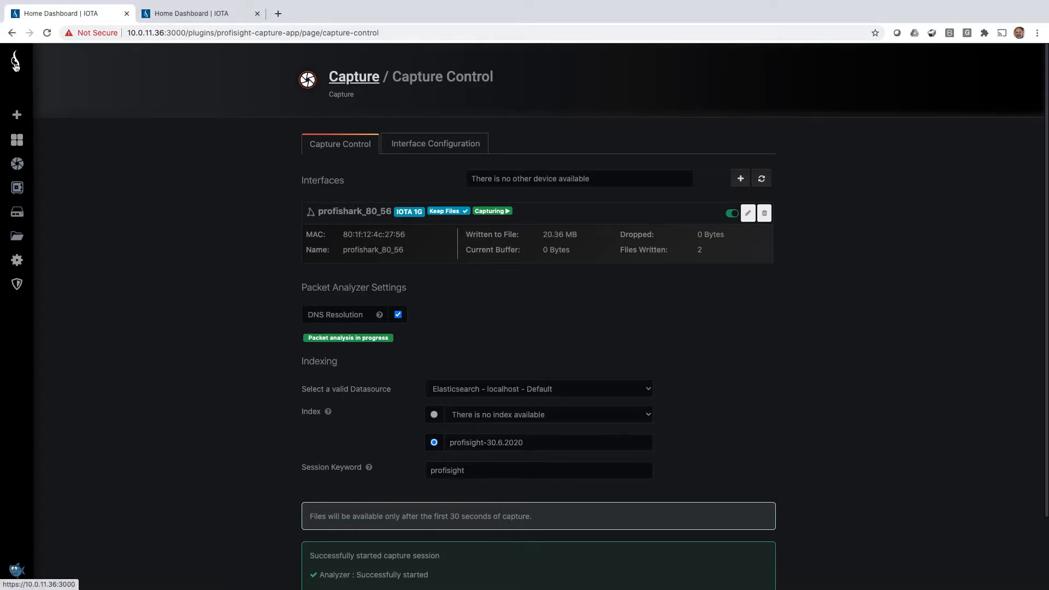
{"action": "left_click", "coordinate": [16, 64]}
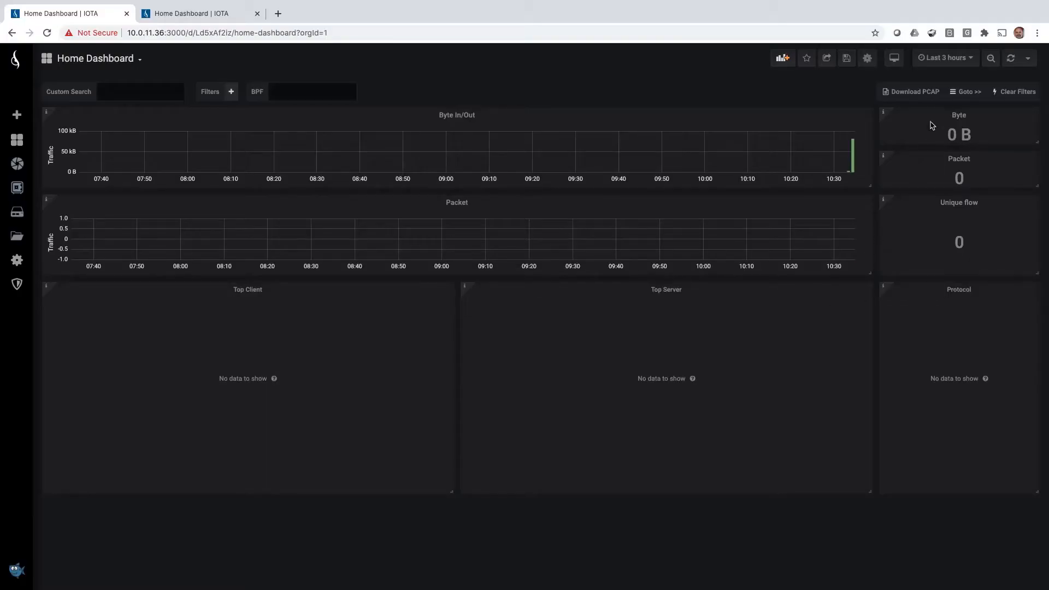
{"action": "left_click", "coordinate": [968, 59]}
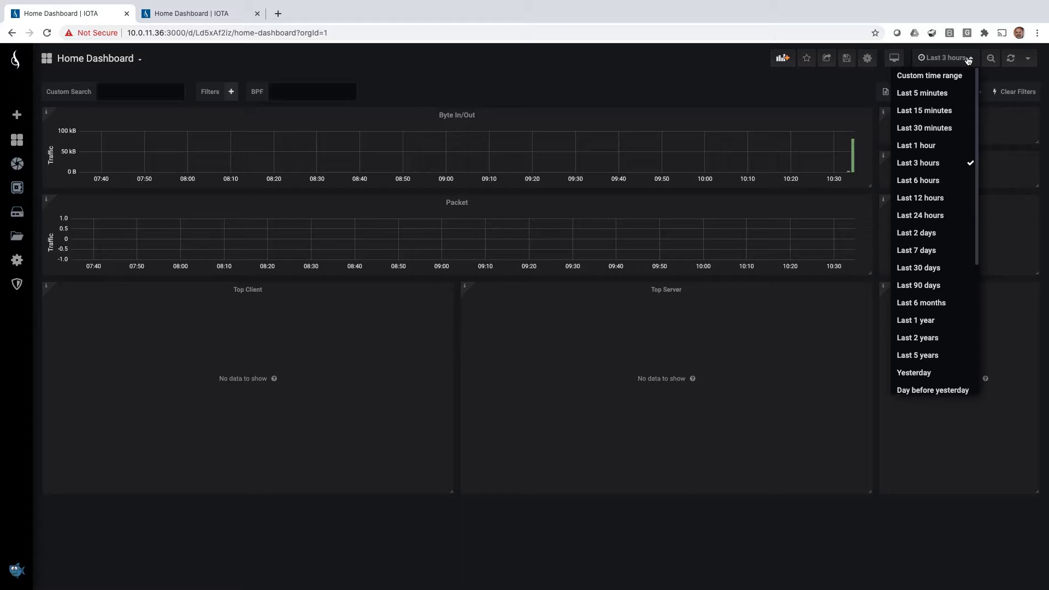
{"action": "left_click", "coordinate": [934, 94]}
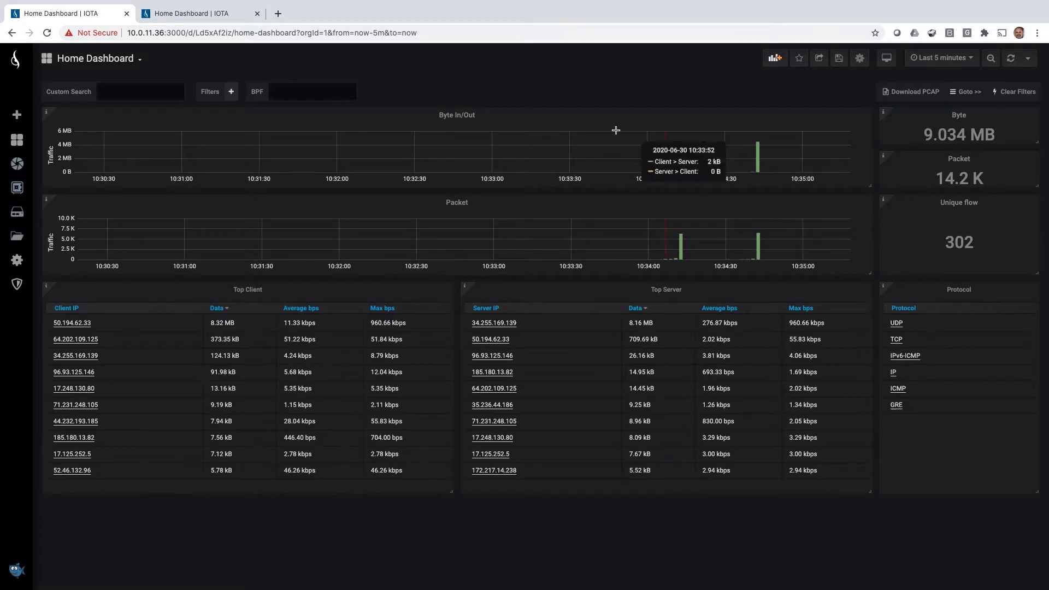
- Switch to the 10.0.11.37 IOTA and restart its interface to finish the firmware flash, without saving the interface settings
{"action": "left_click", "coordinate": [213, 15]}
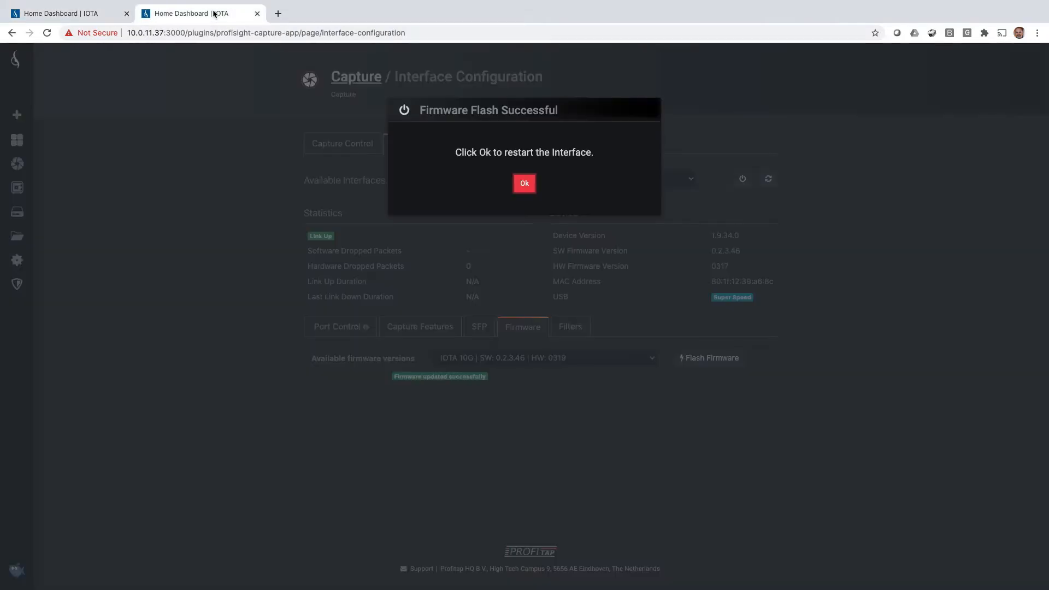
{"action": "left_click", "coordinate": [531, 185]}
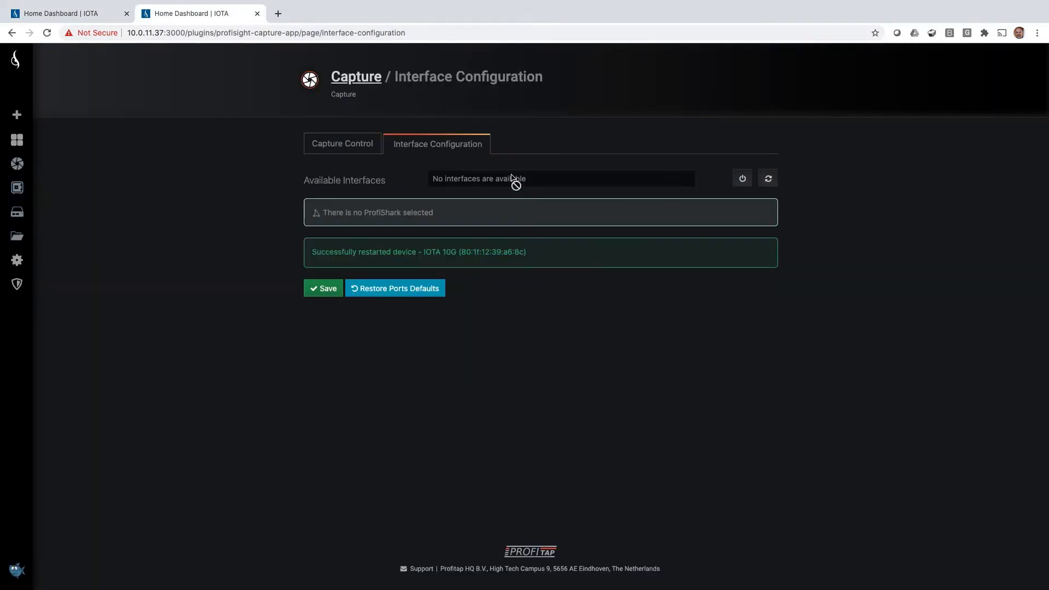
{"action": "left_click", "coordinate": [323, 289]}
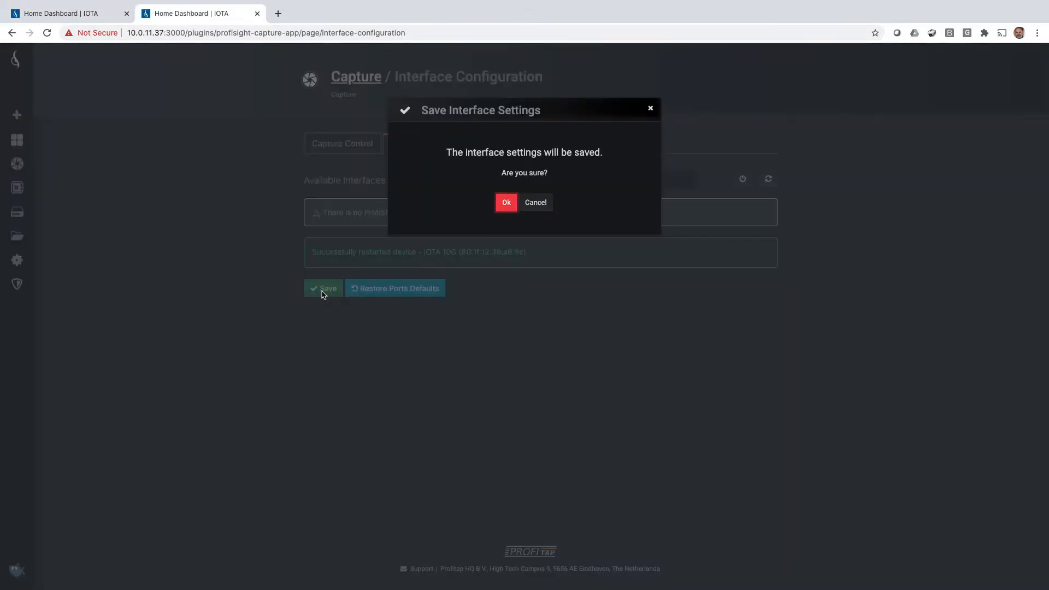
{"action": "left_click", "coordinate": [526, 202]}
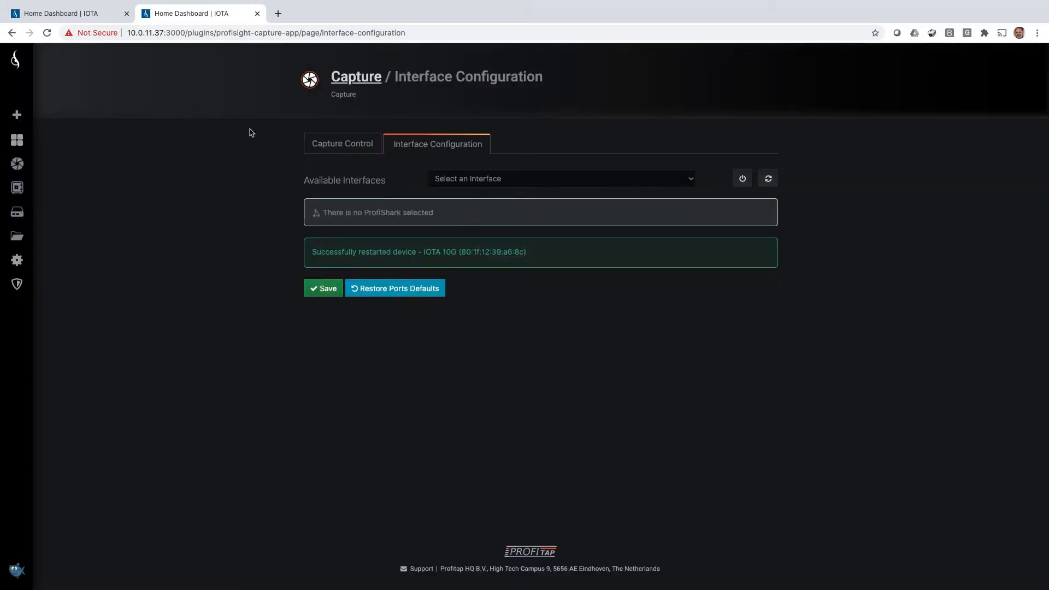
- Add the IOTA 10G device with its default settings in Capture Control and start a capturing session
{"action": "left_click", "coordinate": [314, 144]}
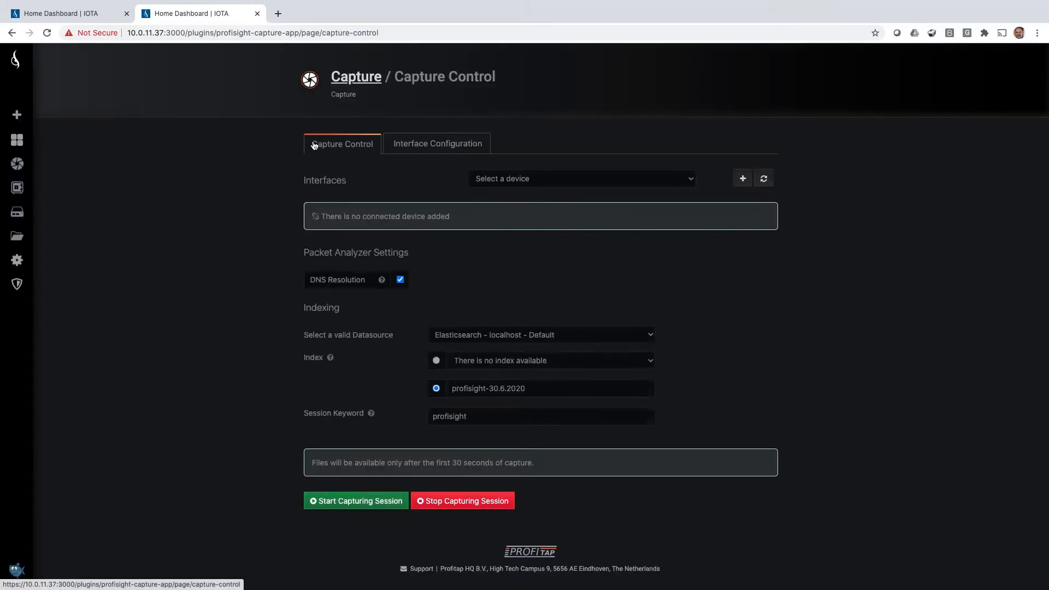
{"action": "left_click", "coordinate": [359, 506]}
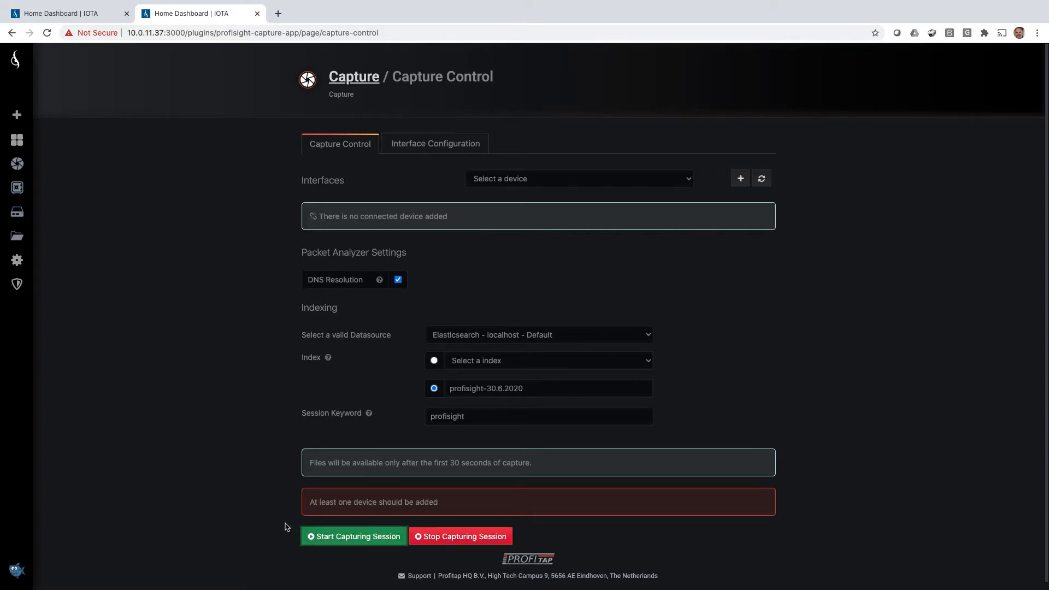
{"action": "left_click", "coordinate": [687, 180]}
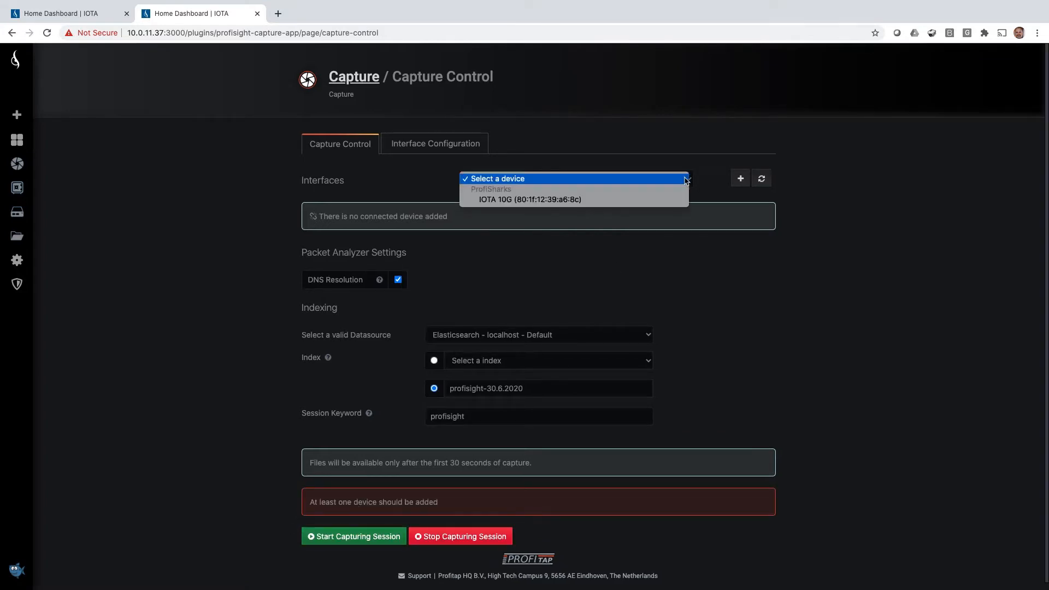
{"action": "left_click", "coordinate": [571, 200]}
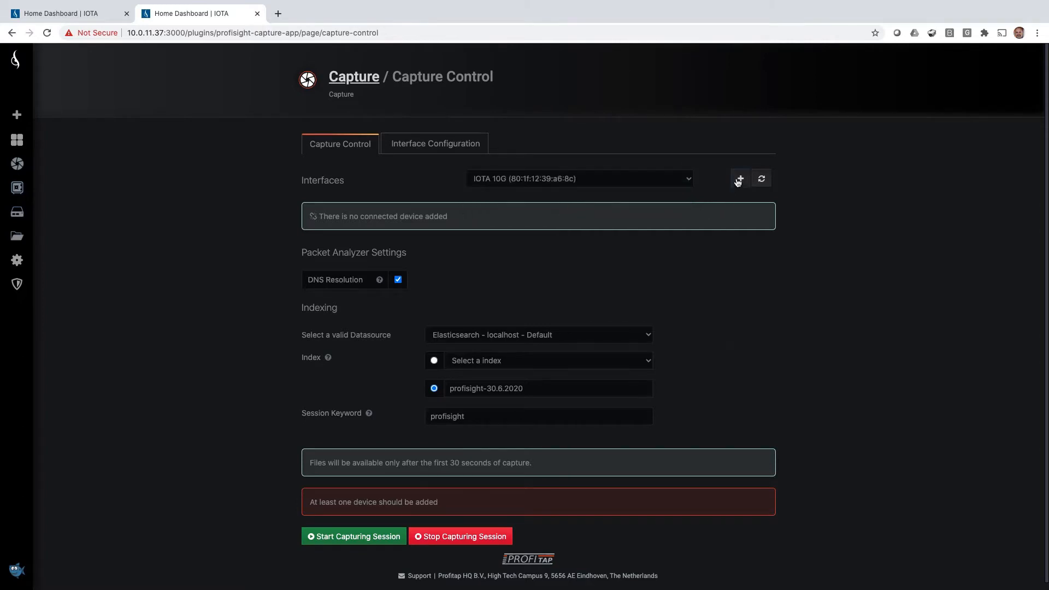
{"action": "left_click", "coordinate": [741, 179]}
{"action": "left_click", "coordinate": [735, 383]}
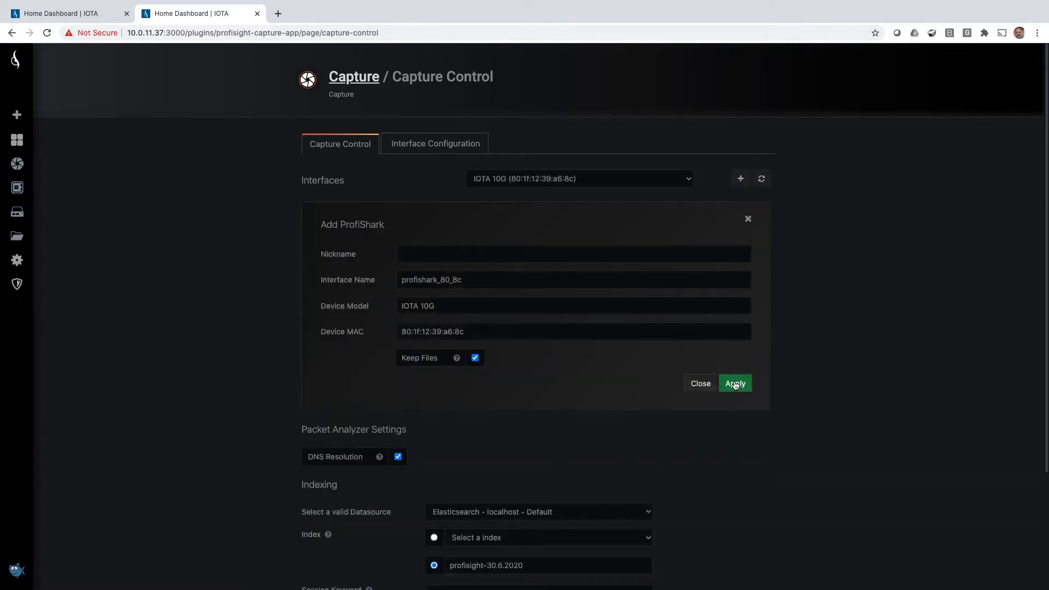
{"action": "left_click", "coordinate": [348, 542]}
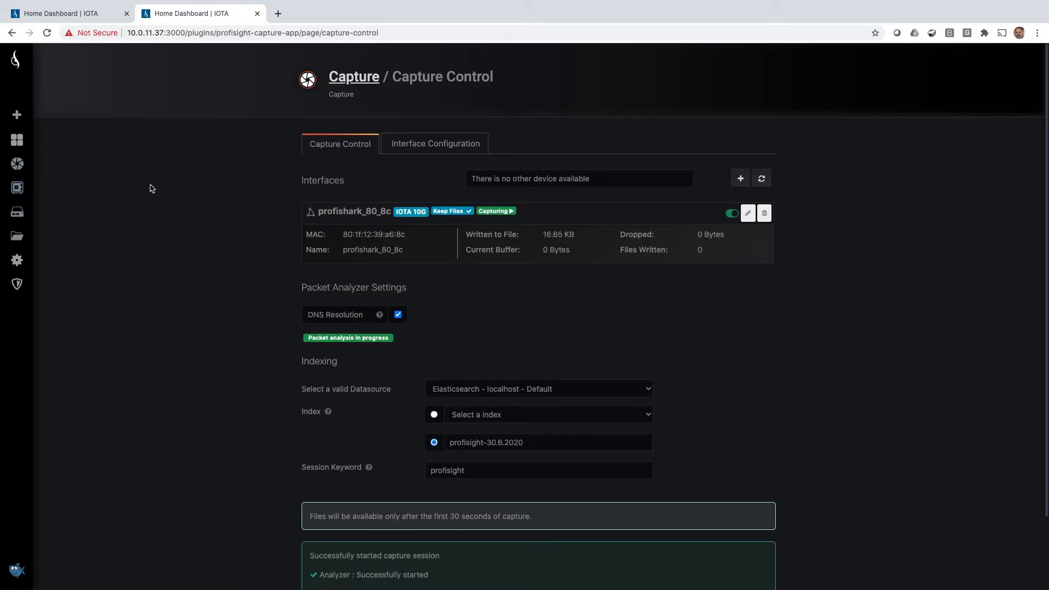
{"action": "left_click", "coordinate": [16, 60]}
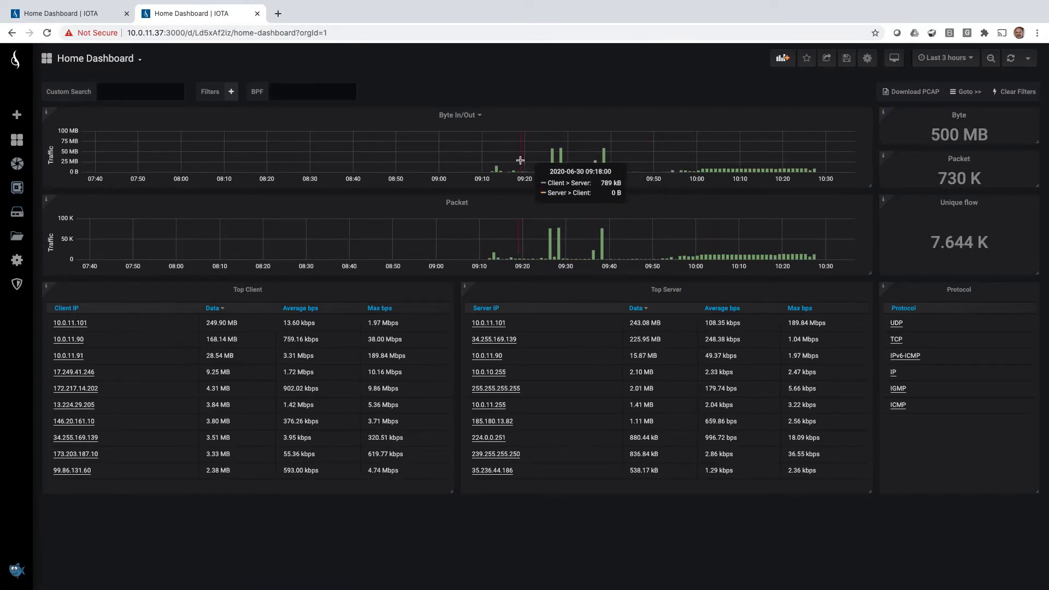
{"action": "left_click", "coordinate": [929, 60]}
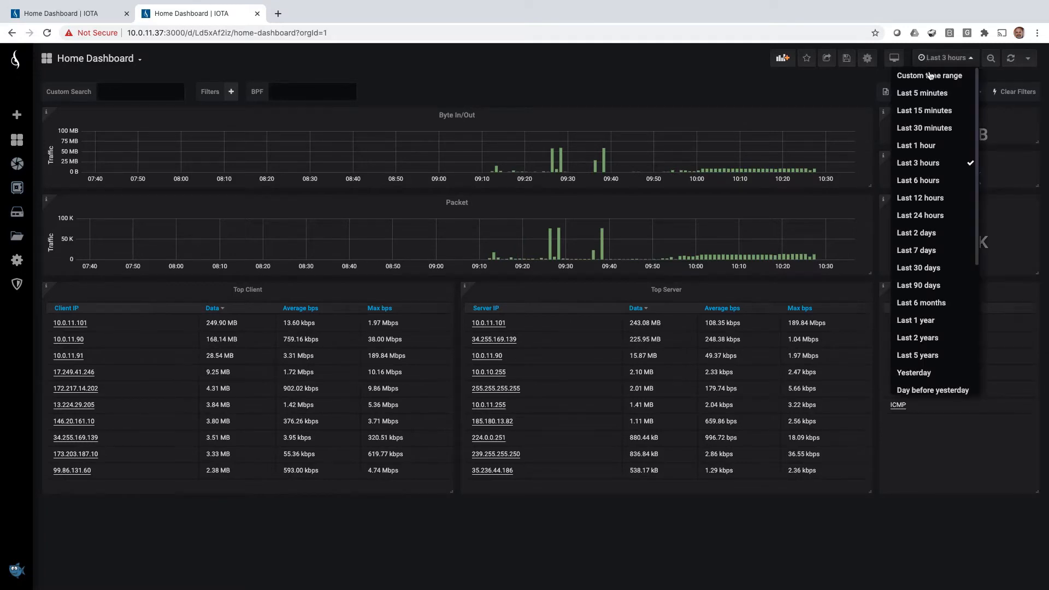
{"action": "left_click", "coordinate": [932, 77]}
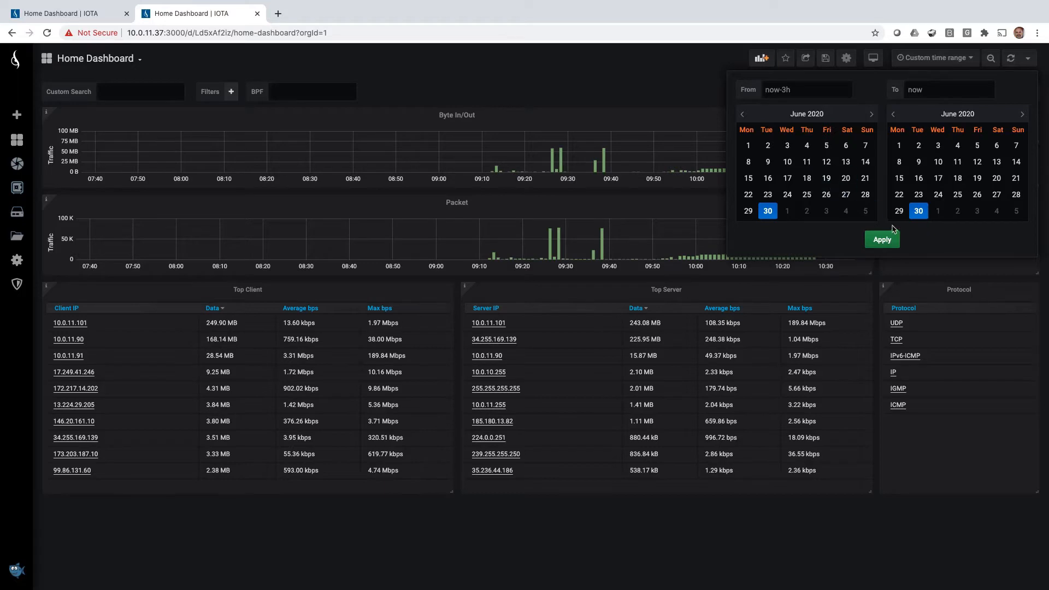
{"action": "left_click", "coordinate": [788, 163]}
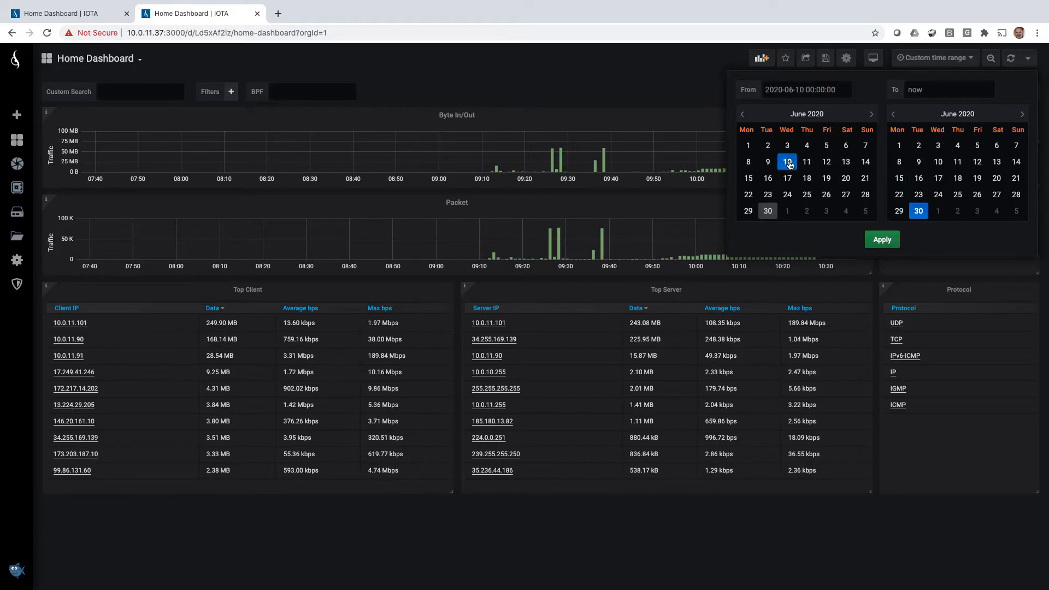
{"action": "left_click", "coordinate": [939, 163]}
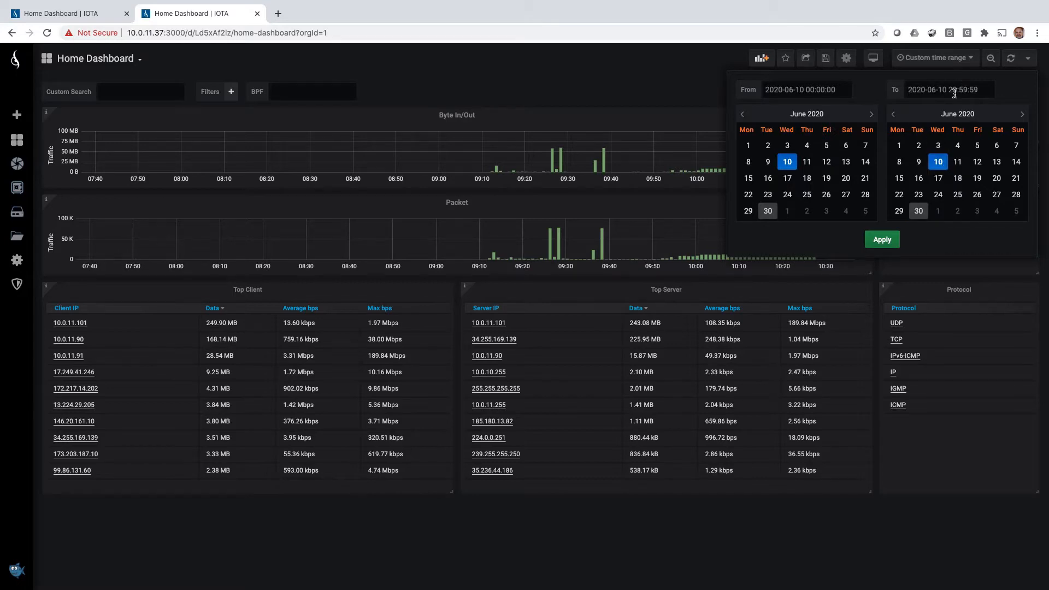
{"action": "left_click", "coordinate": [891, 241]}
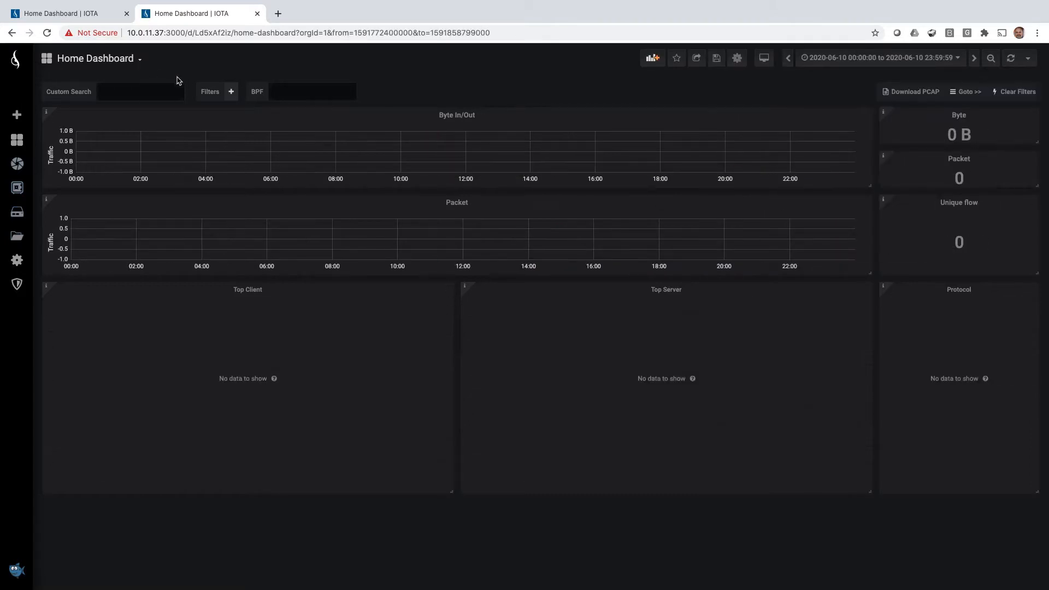
- Return to the 10.0.11.36 dashboard and narrow the Byte In/Out graph to 10:33:52–10:34:51, and further to 10:34:10–10:34:14
{"action": "left_click", "coordinate": [104, 18]}
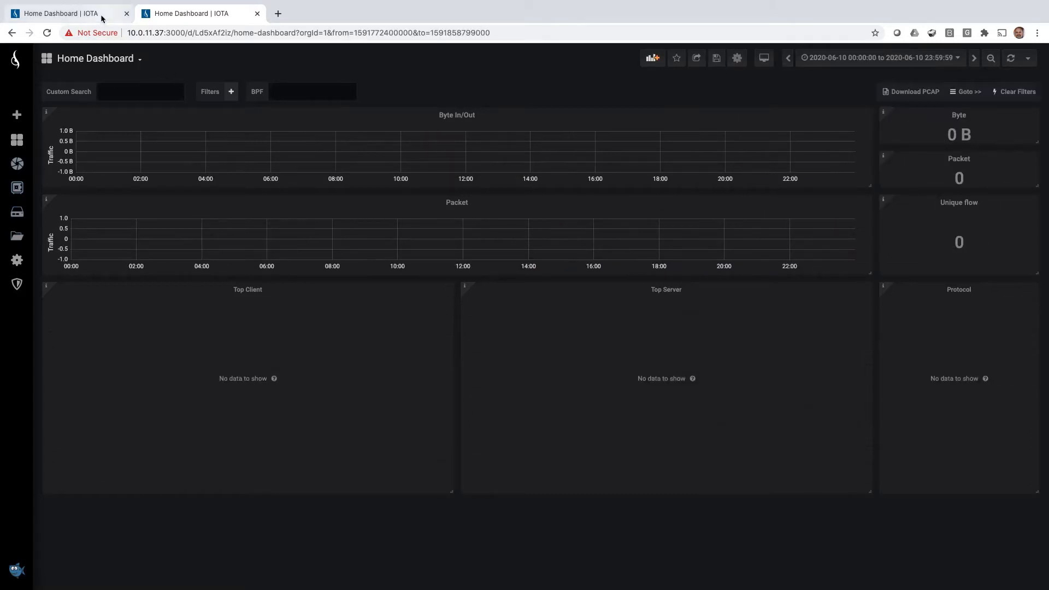
{"action": "left_click", "coordinate": [962, 65]}
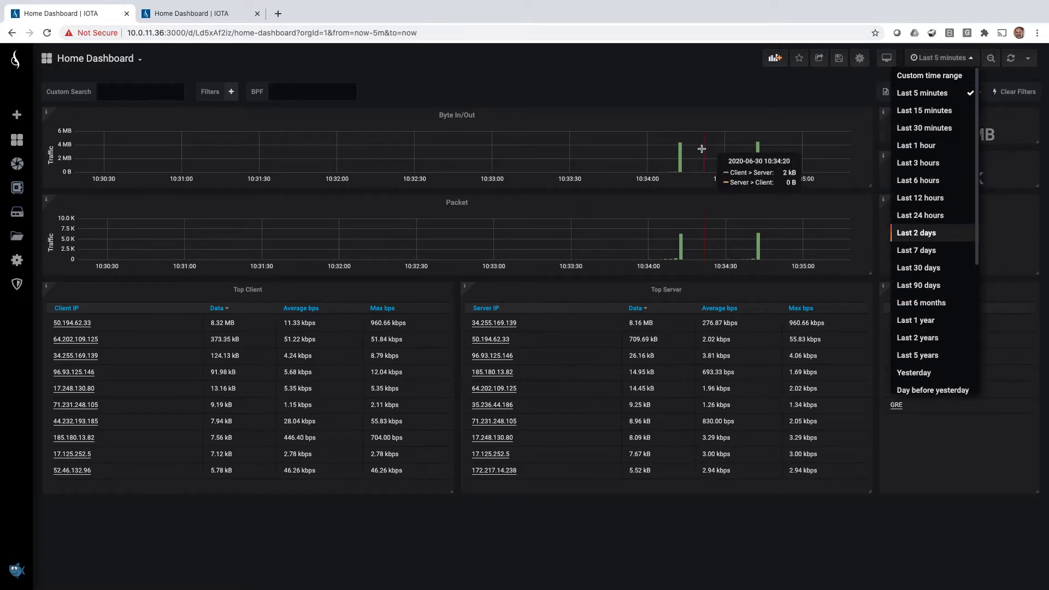
{"action": "left_click", "coordinate": [712, 93]}
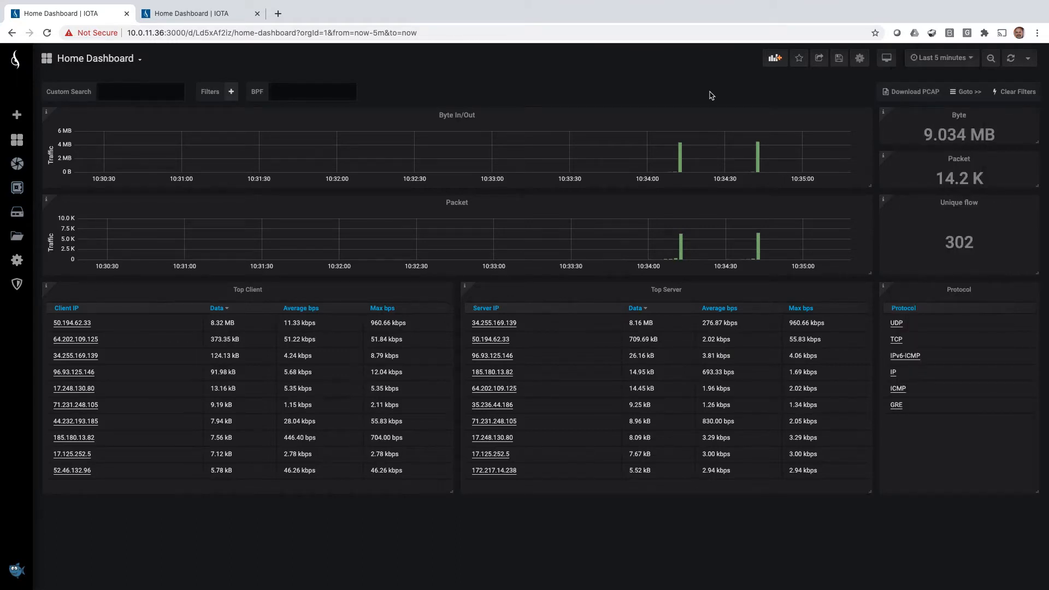
{"action": "left_click_drag", "start_coordinate": [628, 168], "coordinate": [780, 173]}
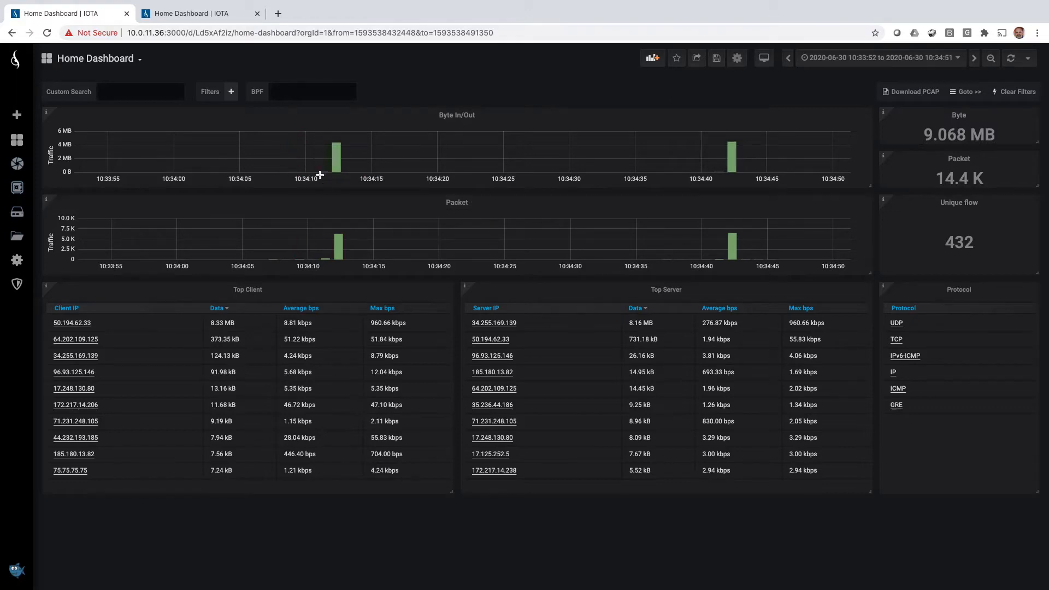
{"action": "left_click_drag", "start_coordinate": [308, 168], "coordinate": [364, 171]}
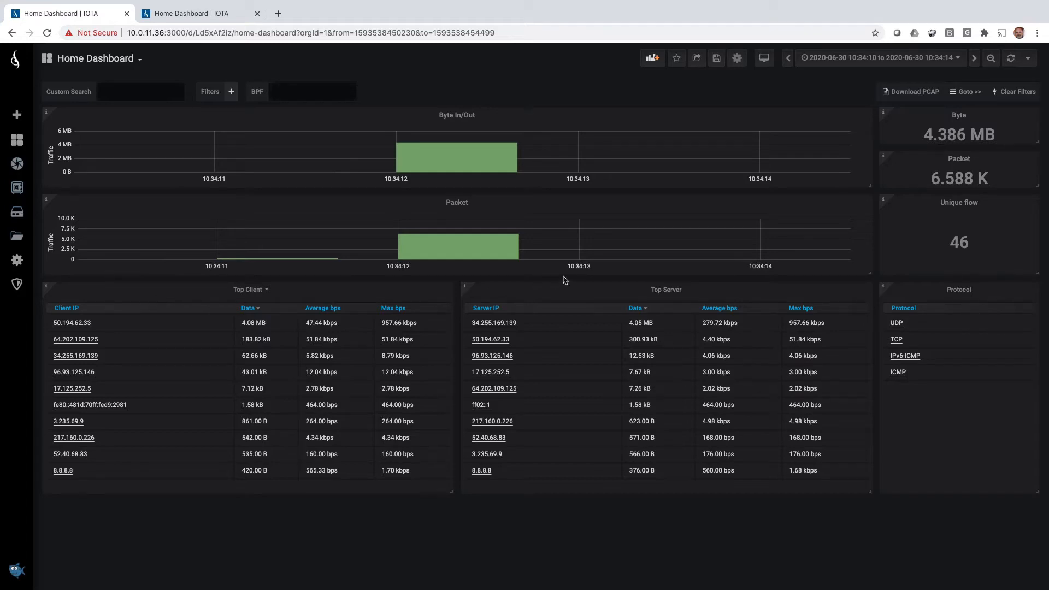
- View the dashboard's traffic for the last 15 minutes and for the last 7 days
{"action": "left_click", "coordinate": [956, 58]}
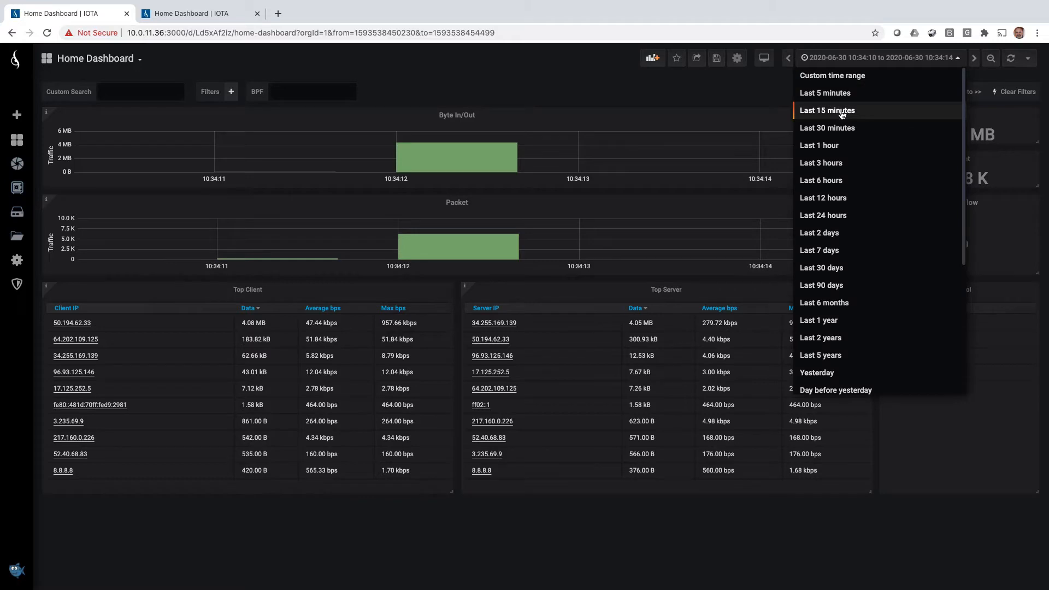
{"action": "left_click", "coordinate": [862, 114]}
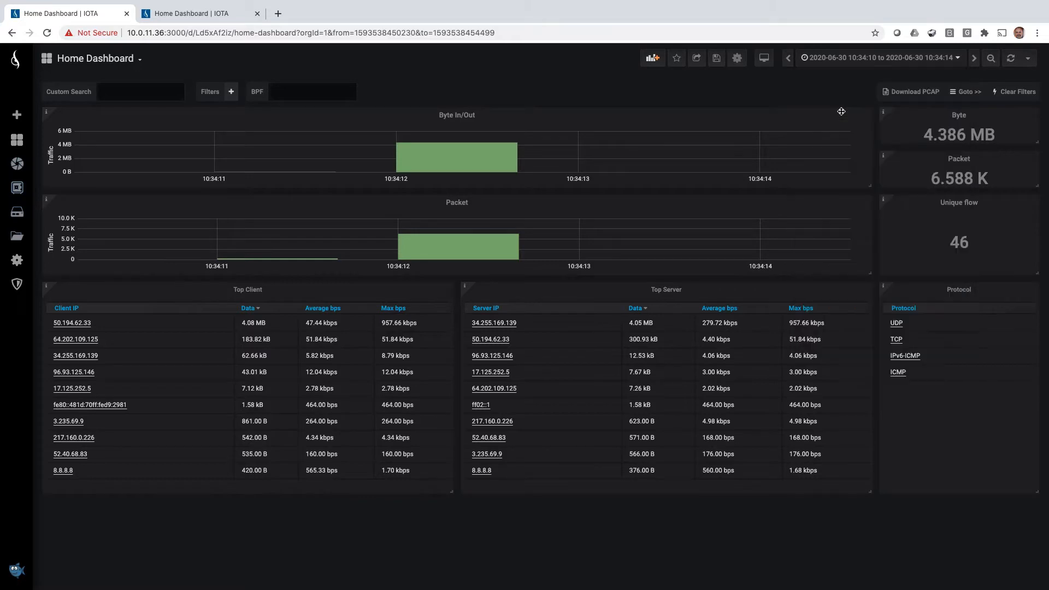
{"action": "left_click", "coordinate": [969, 59]}
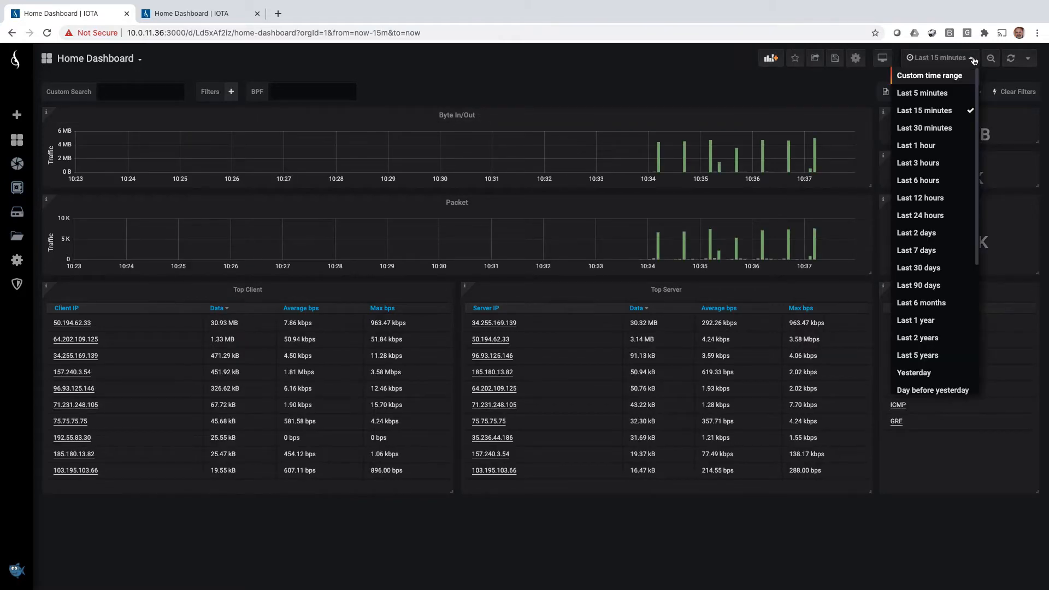
{"action": "left_click", "coordinate": [927, 251]}
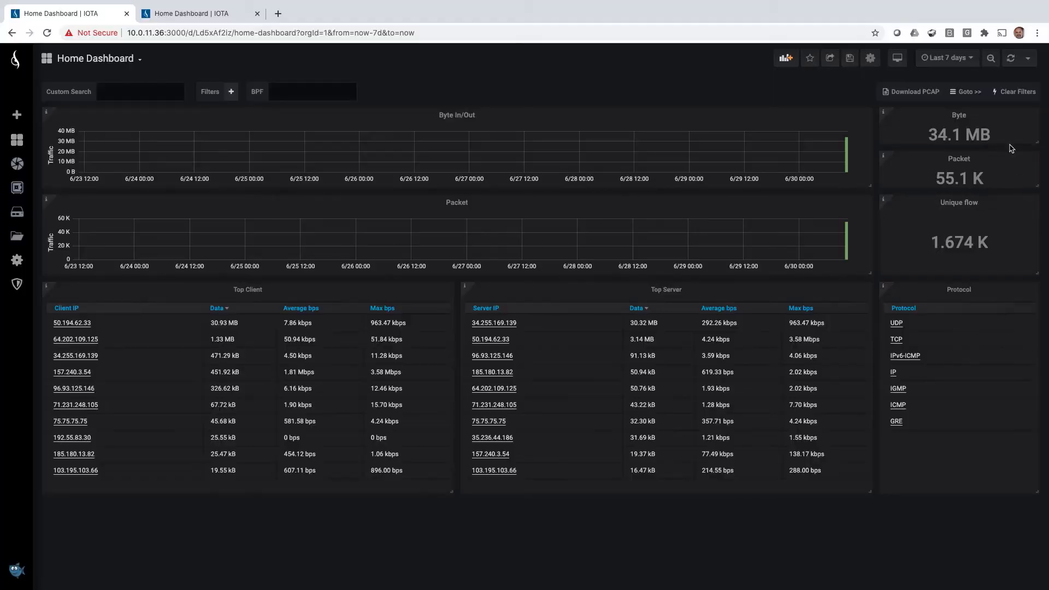
- Set the dashboard's time range to the last 5 minutes, refresh it, and set automatic refresh to every 5 seconds
{"action": "left_click", "coordinate": [964, 65]}
{"action": "left_click", "coordinate": [944, 94]}
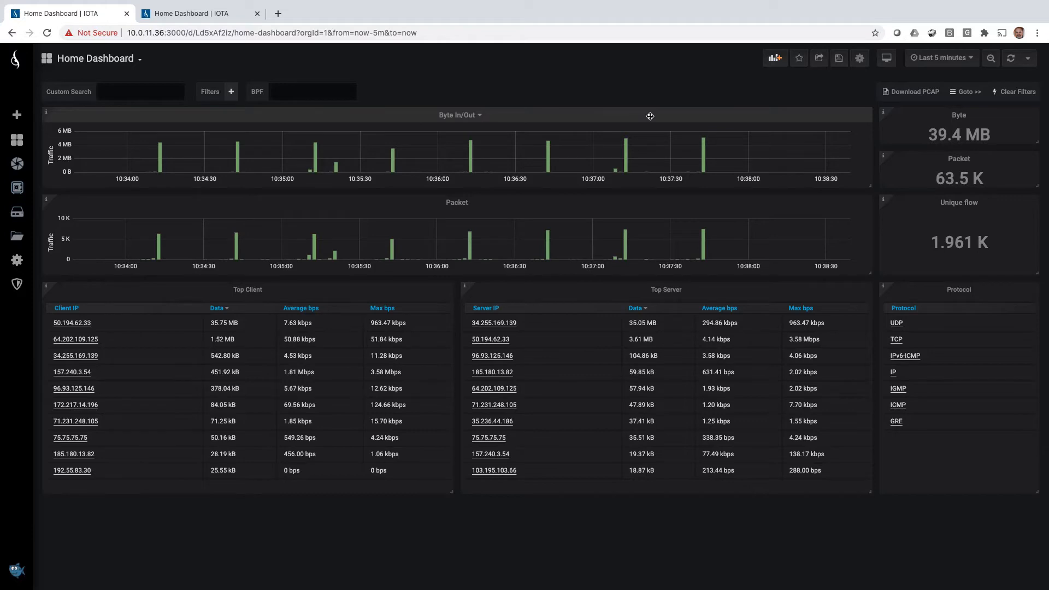
{"action": "left_click", "coordinate": [1012, 59]}
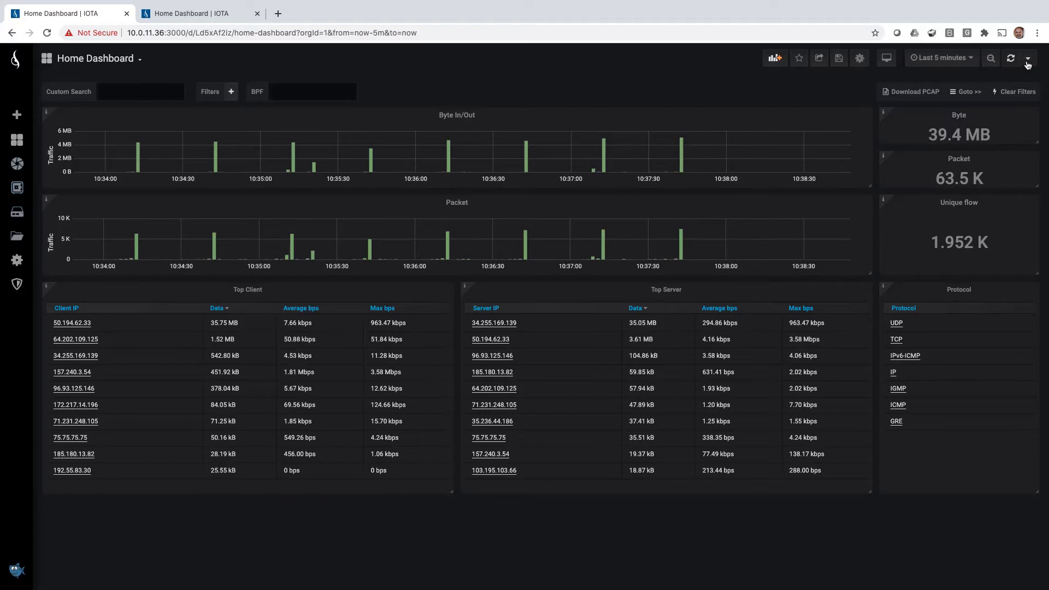
{"action": "left_click", "coordinate": [1028, 60]}
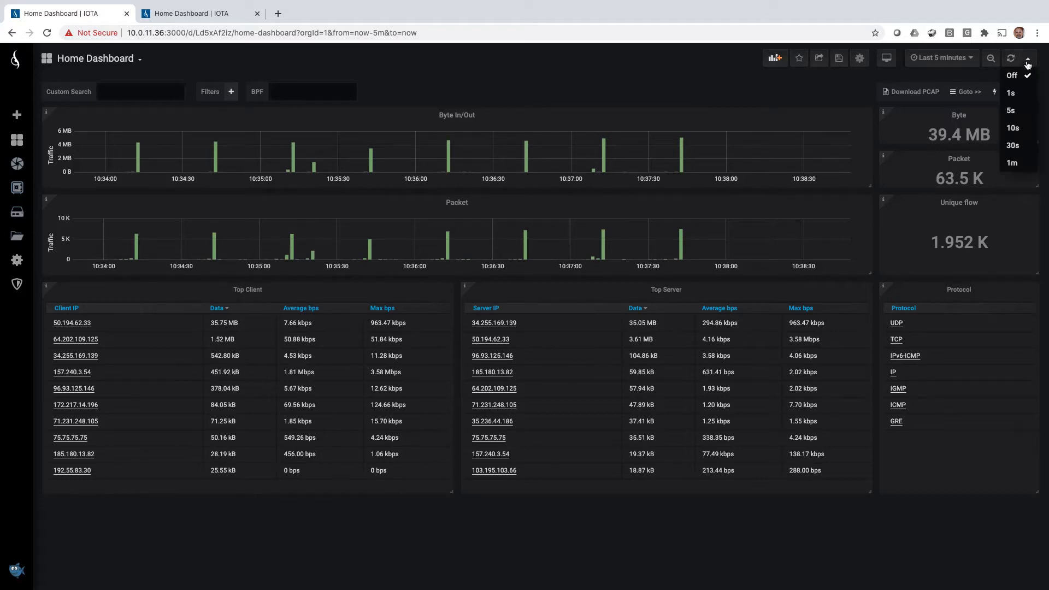
{"action": "left_click", "coordinate": [1011, 110]}
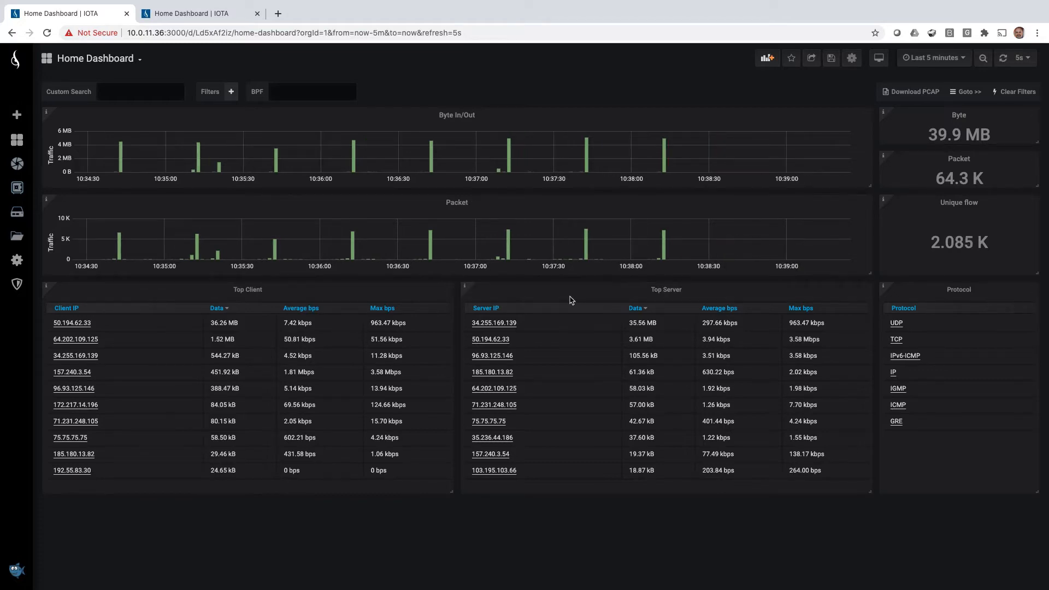
- Examine the options offered for the Top Server panel, including its additional ones
{"action": "left_click", "coordinate": [686, 290]}
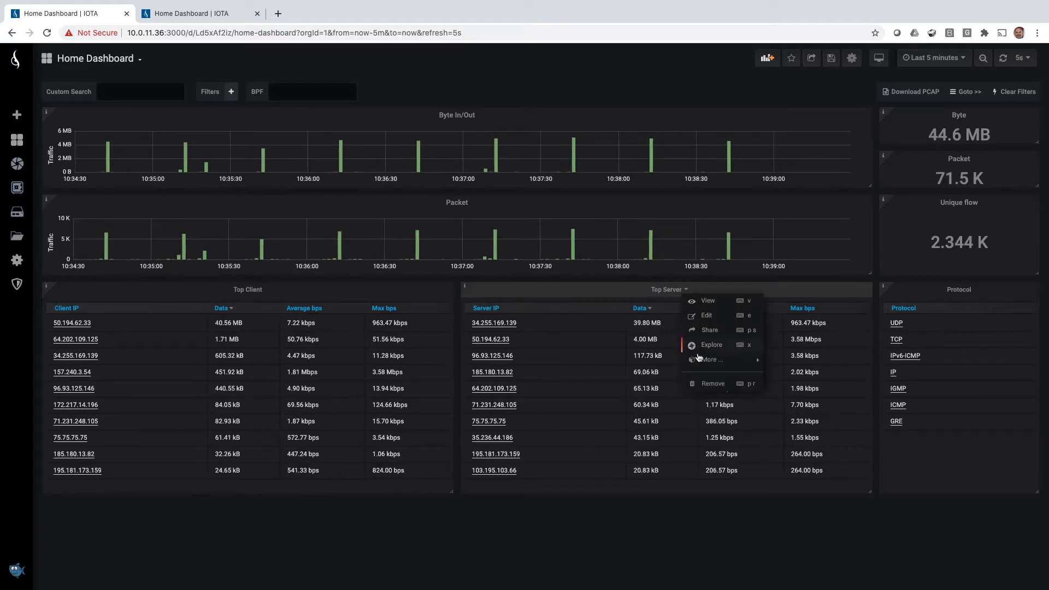
{"action": "mouse_move", "coordinate": [701, 360]}
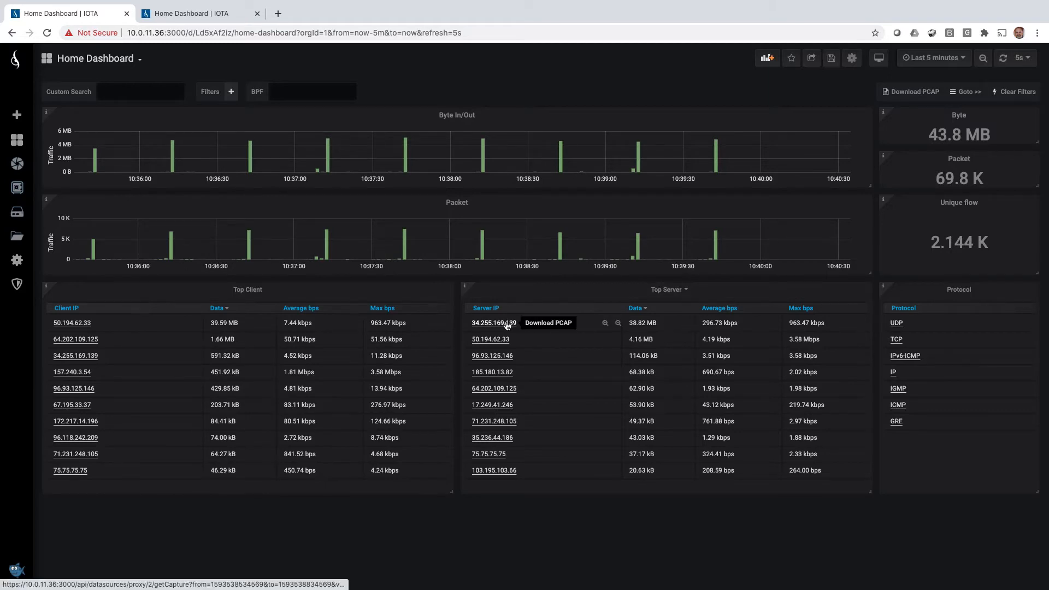
- Filter the dashboard to server 34.255.169.139, and change the filter's field from IP_DST to L7_PROTO_NAME
{"action": "left_click", "coordinate": [605, 324]}
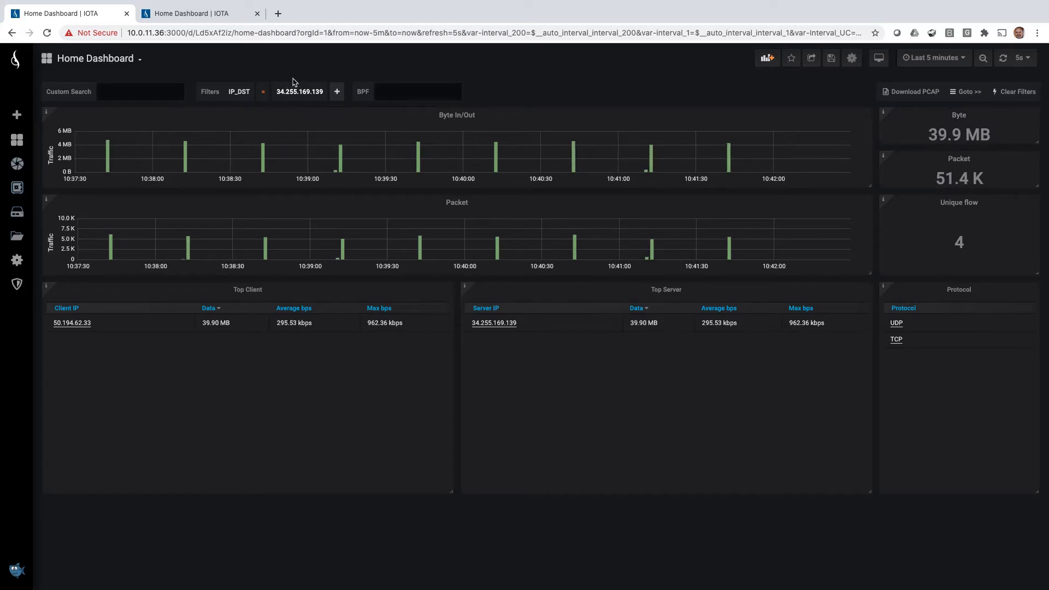
{"action": "left_click", "coordinate": [239, 91]}
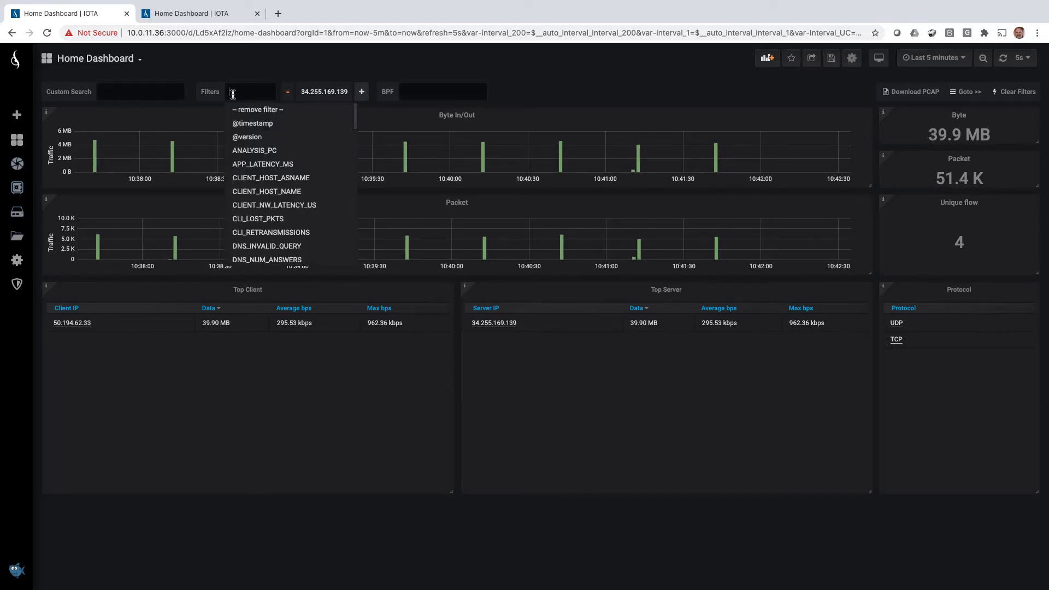
{"action": "scroll", "coordinate": [294, 240], "scroll_direction": "down", "scroll_amount": 3}
{"action": "scroll", "coordinate": [295, 242], "scroll_direction": "down", "scroll_amount": 5}
{"action": "scroll", "coordinate": [295, 242], "scroll_direction": "down", "scroll_amount": 7}
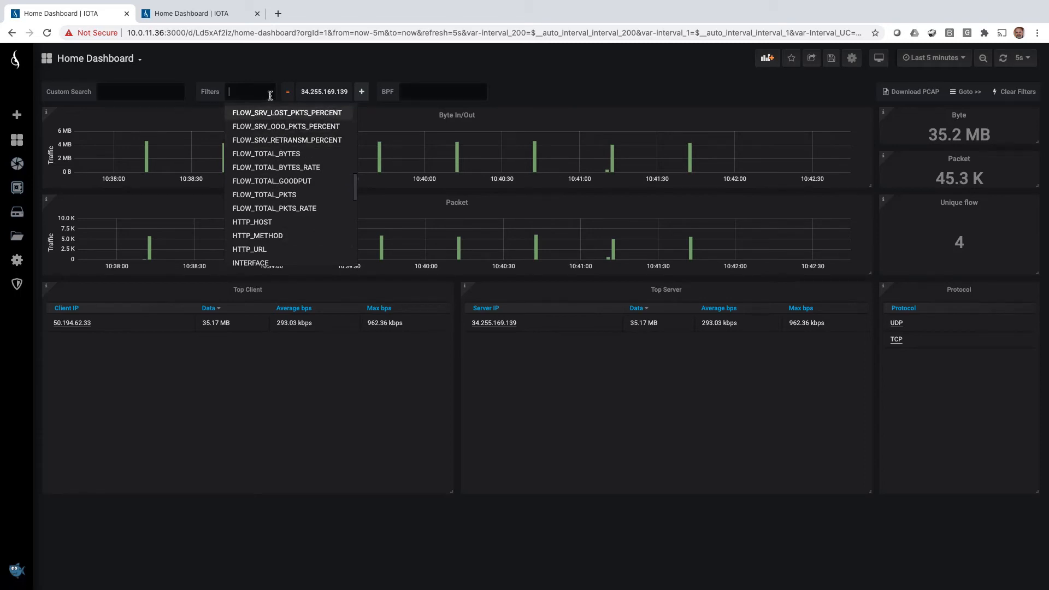
{"action": "type", "text": "L7"}
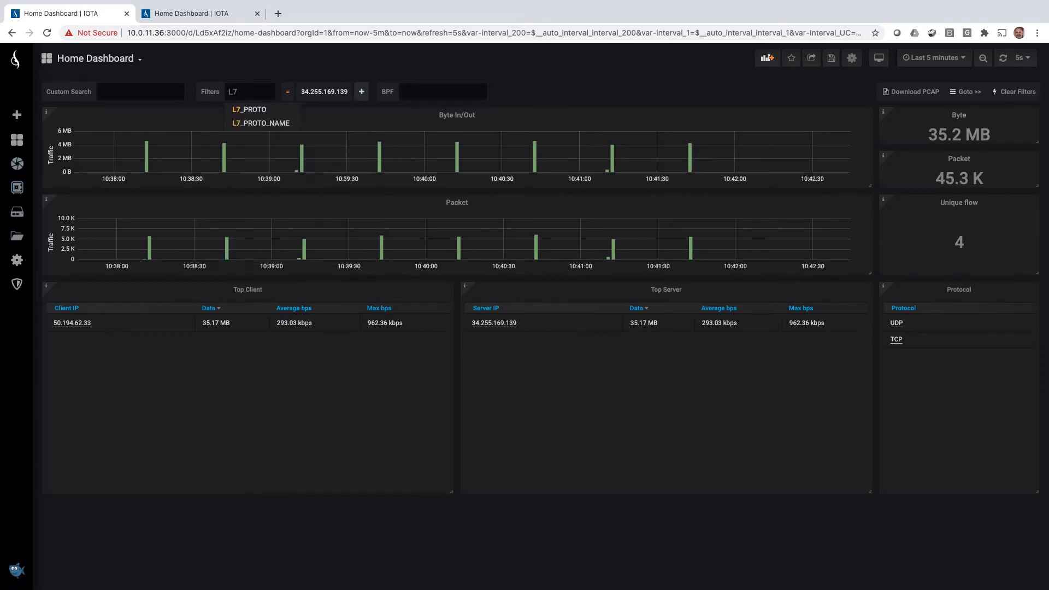
{"action": "left_click", "coordinate": [262, 127]}
- Set the L7_PROTO_NAME filter's value to SSL.Office365
{"action": "left_click", "coordinate": [345, 94]}
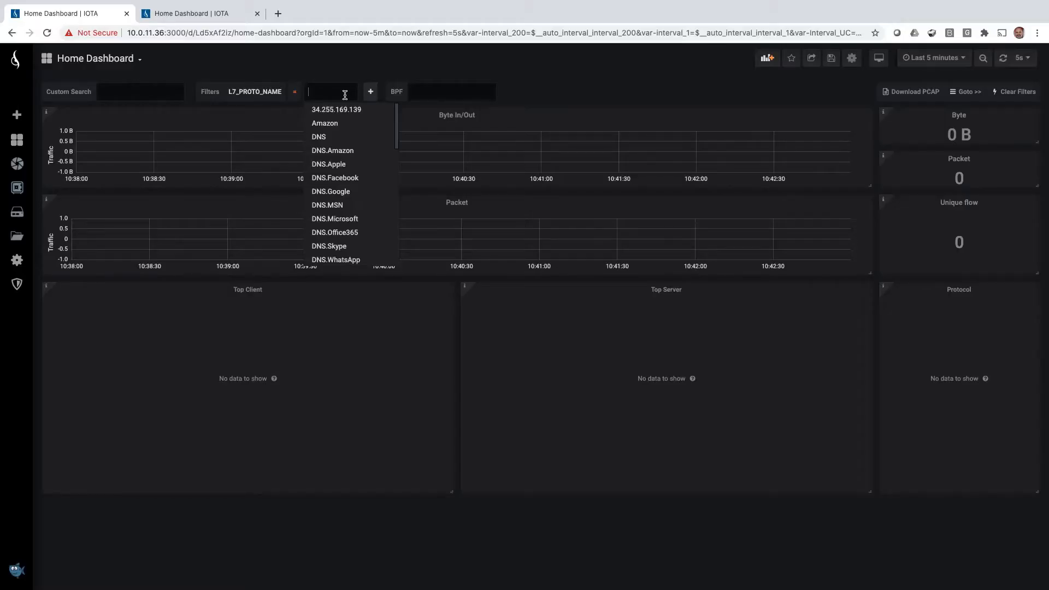
{"action": "scroll", "coordinate": [358, 213], "scroll_direction": "down", "scroll_amount": 10}
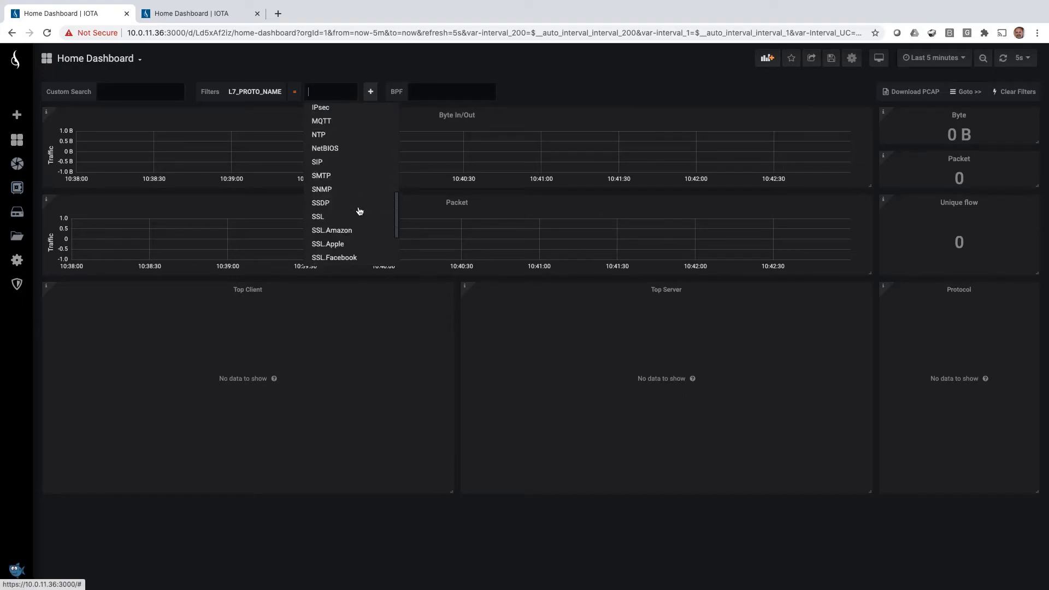
{"action": "scroll", "coordinate": [359, 212], "scroll_direction": "down", "scroll_amount": 2}
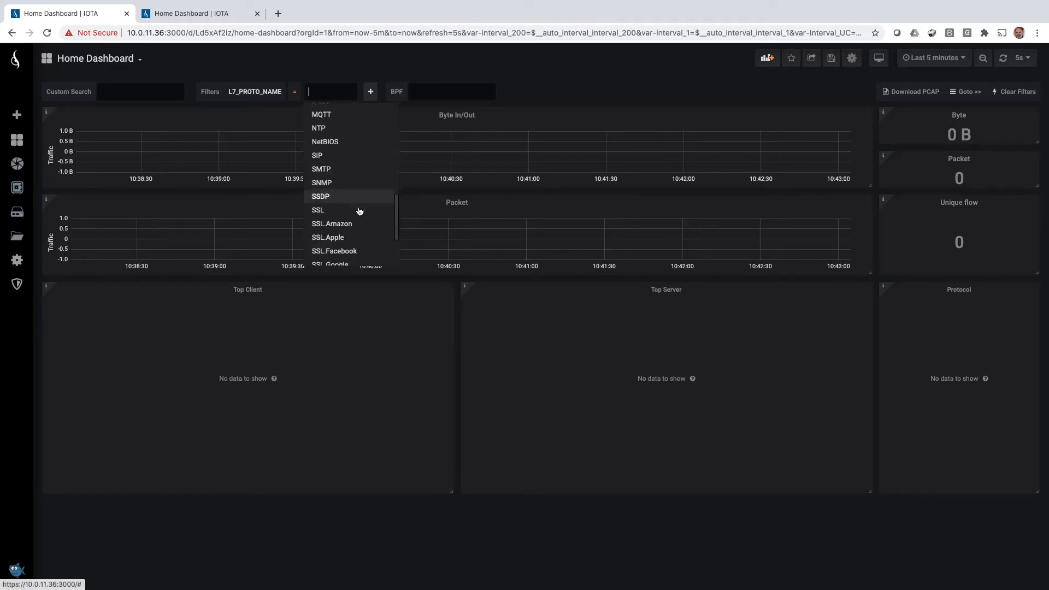
{"action": "scroll", "coordinate": [359, 212], "scroll_direction": "down", "scroll_amount": 3}
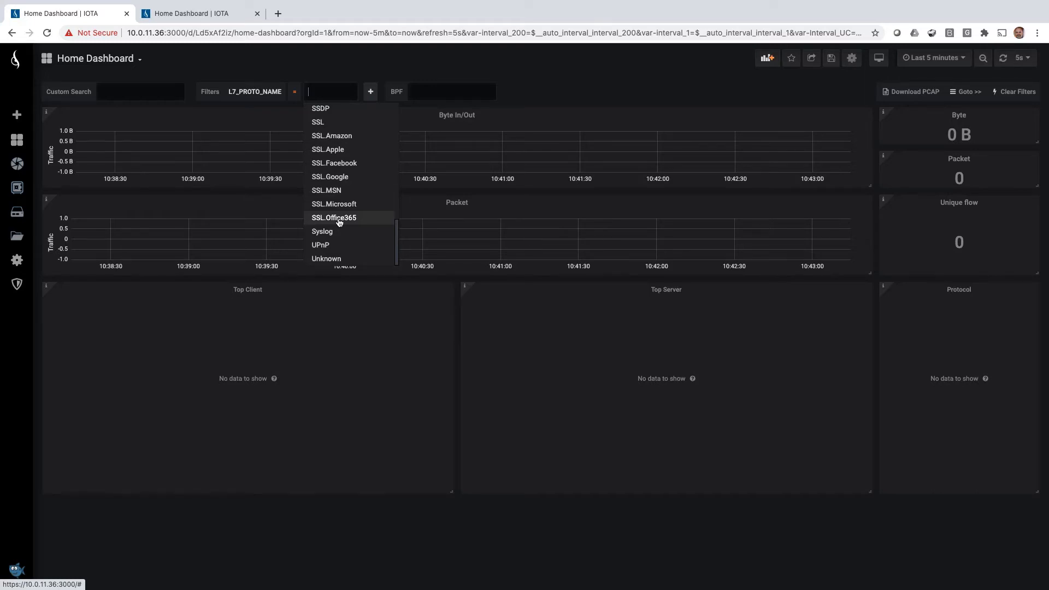
{"action": "left_click", "coordinate": [339, 218]}
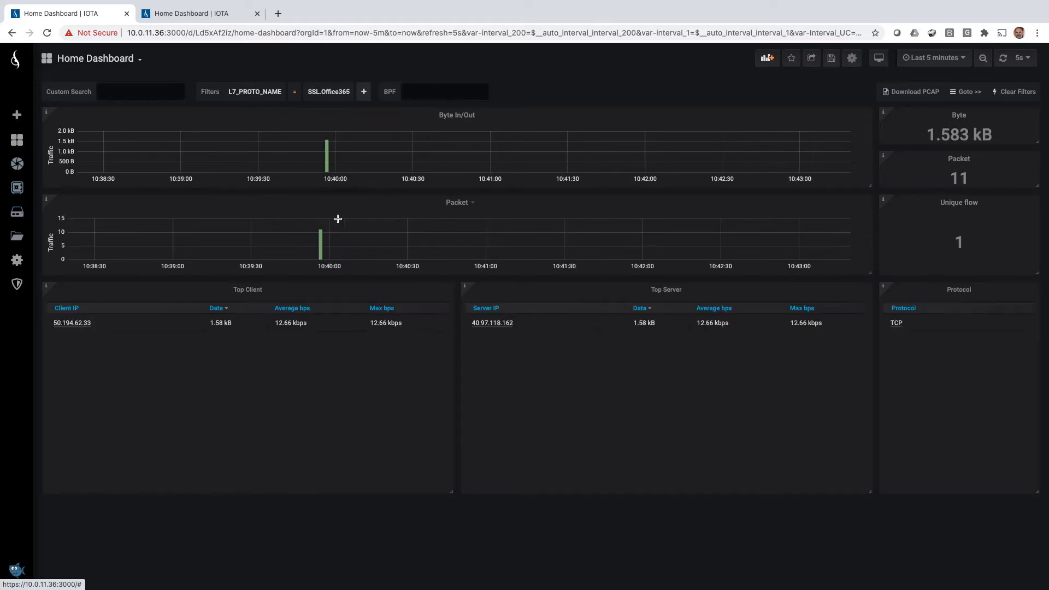
- Show the last 3 hours, and narrow the Byte In/Out graph to 10:34:11–10:43:09
{"action": "left_click", "coordinate": [930, 57]}
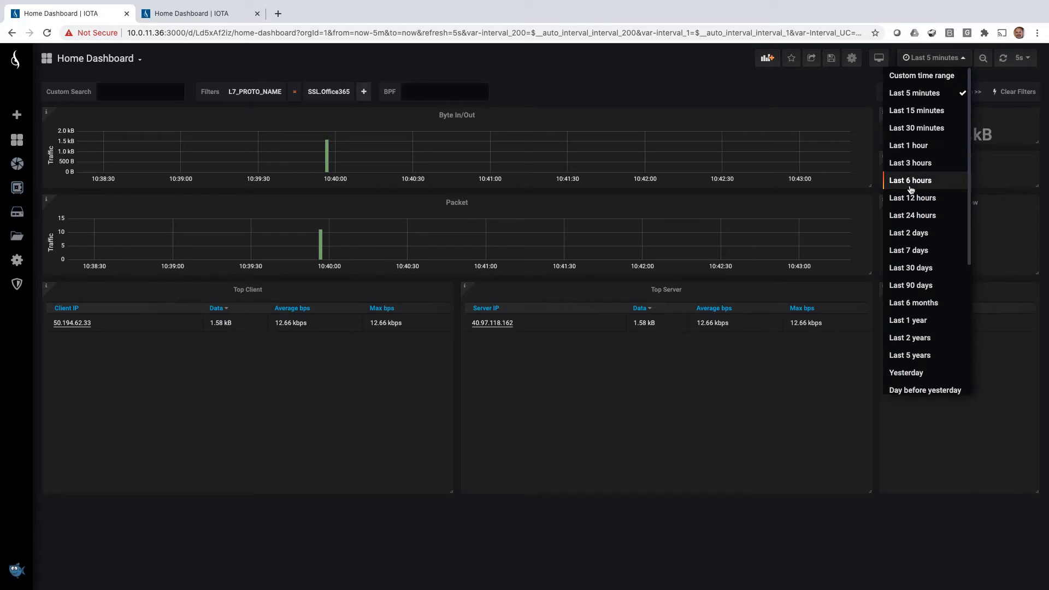
{"action": "left_click", "coordinate": [911, 163]}
{"action": "left_click_drag", "start_coordinate": [822, 156], "coordinate": [854, 159]}
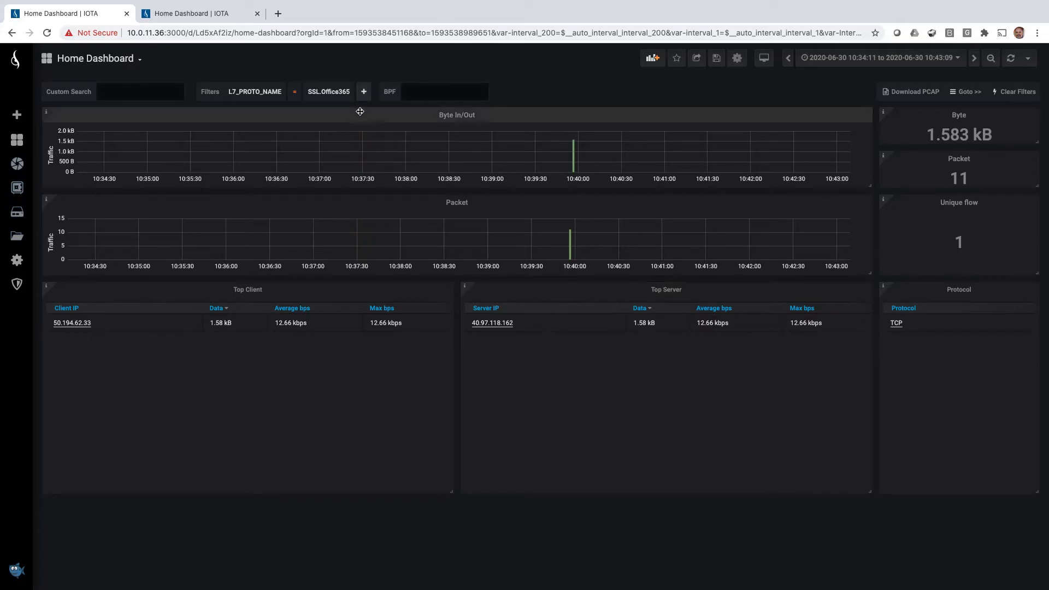
- Change the value of the L7_PROTO_NAME filter to MQTT
{"action": "left_click", "coordinate": [305, 93]}
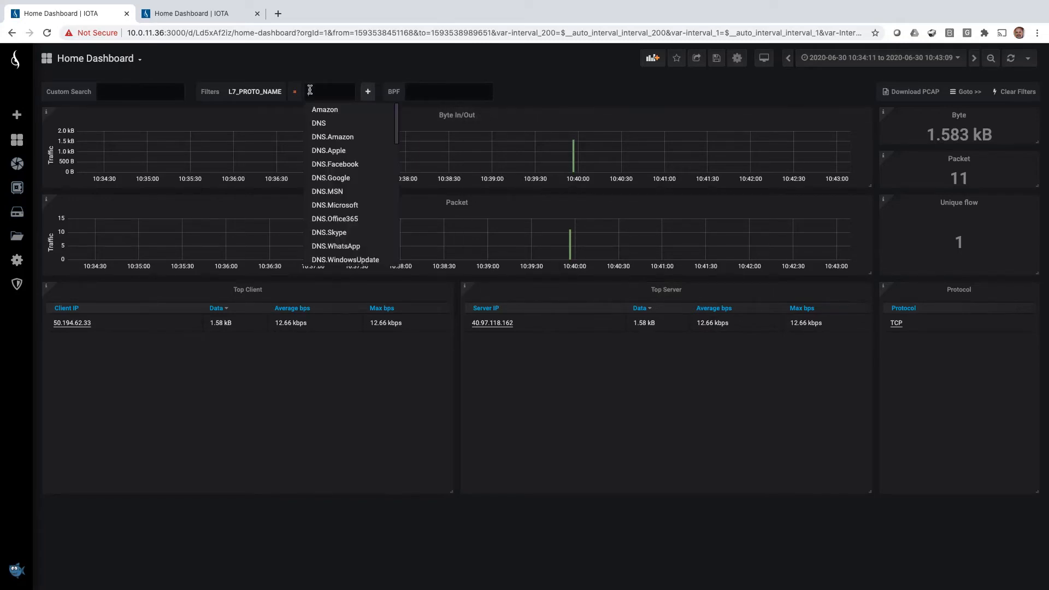
{"action": "scroll", "coordinate": [371, 232], "scroll_direction": "down", "scroll_amount": 10}
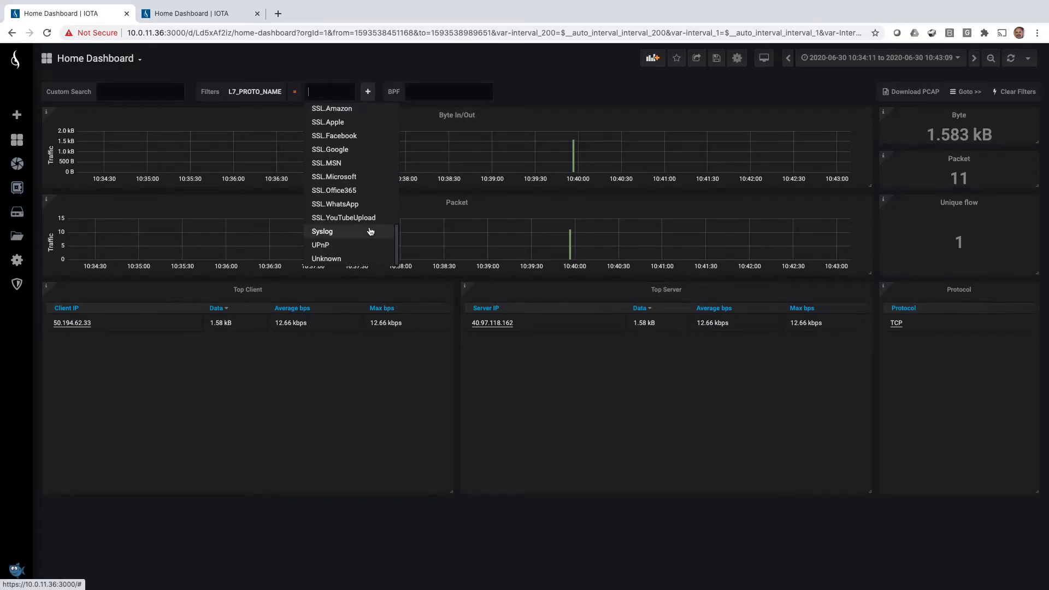
{"action": "scroll", "coordinate": [354, 194], "scroll_direction": "up", "scroll_amount": 4}
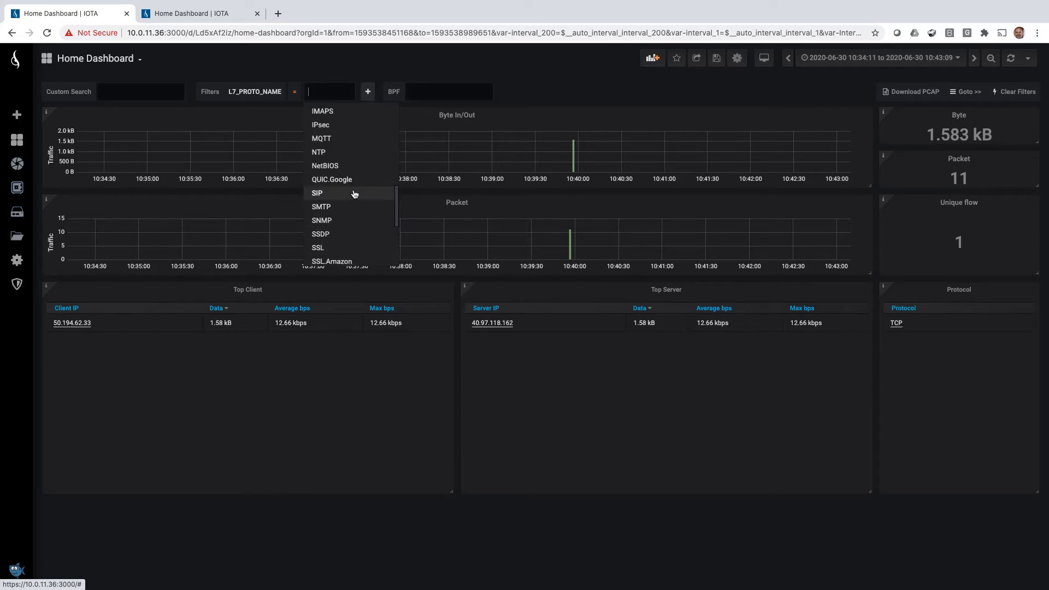
{"action": "scroll", "coordinate": [356, 195], "scroll_direction": "down", "scroll_amount": 1}
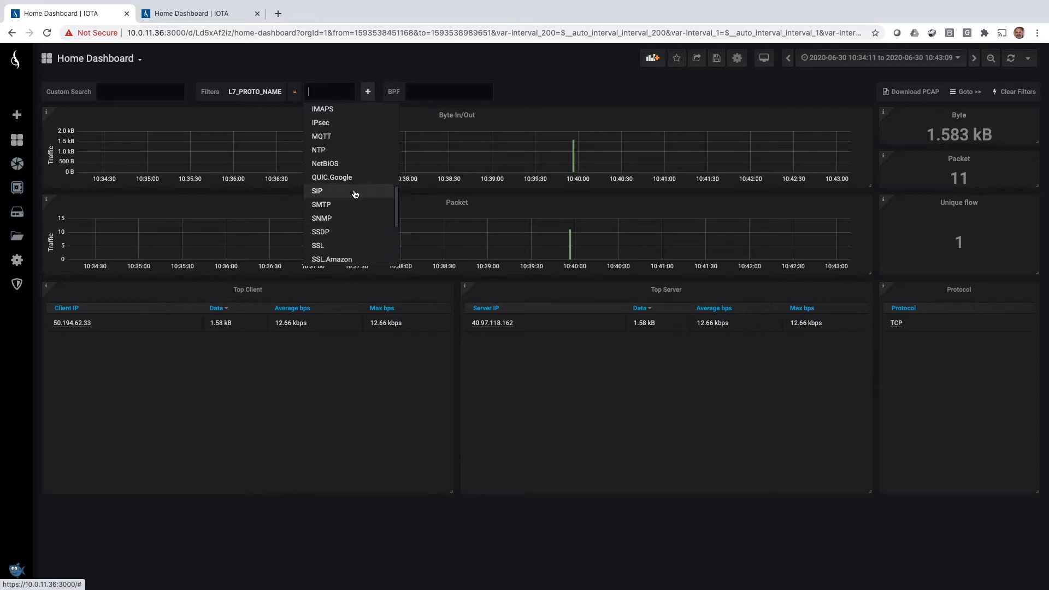
{"action": "scroll", "coordinate": [355, 194], "scroll_direction": "down", "scroll_amount": 2}
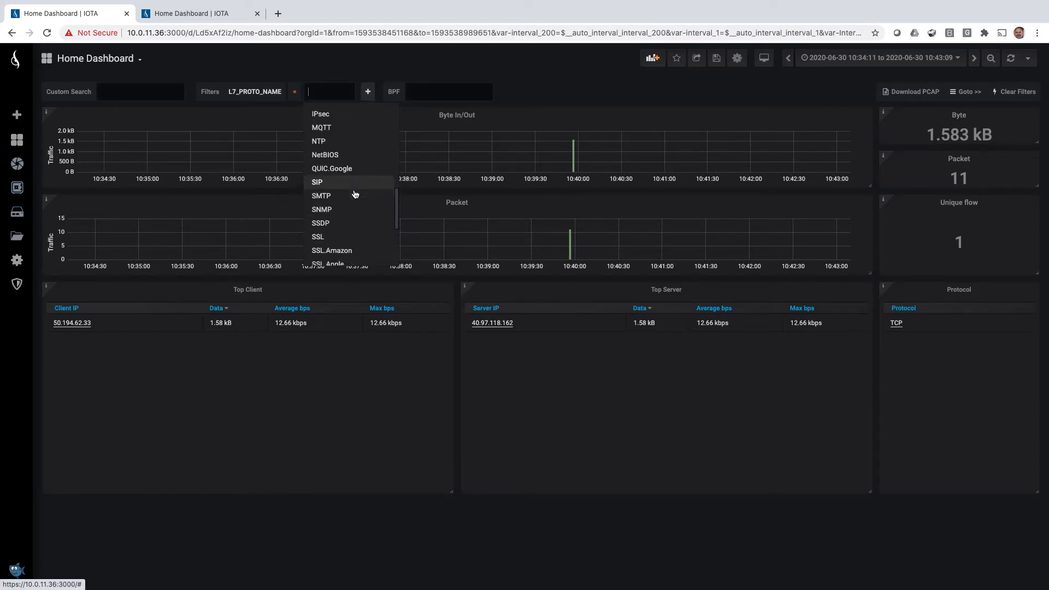
{"action": "scroll", "coordinate": [355, 194], "scroll_direction": "up", "scroll_amount": 6}
{"action": "scroll", "coordinate": [355, 194], "scroll_direction": "down", "scroll_amount": 3}
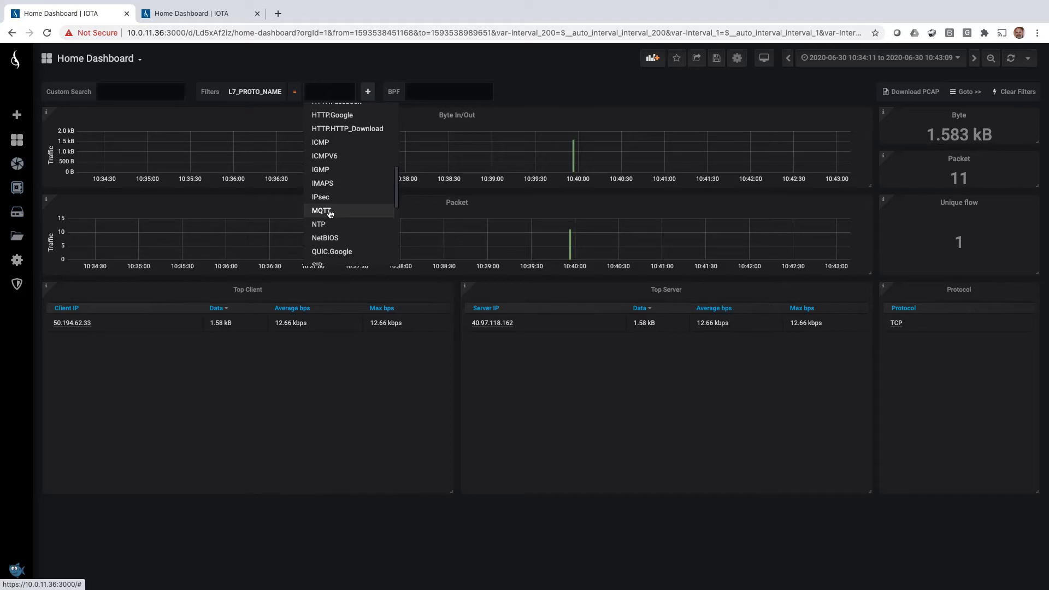
{"action": "left_click", "coordinate": [330, 212]}
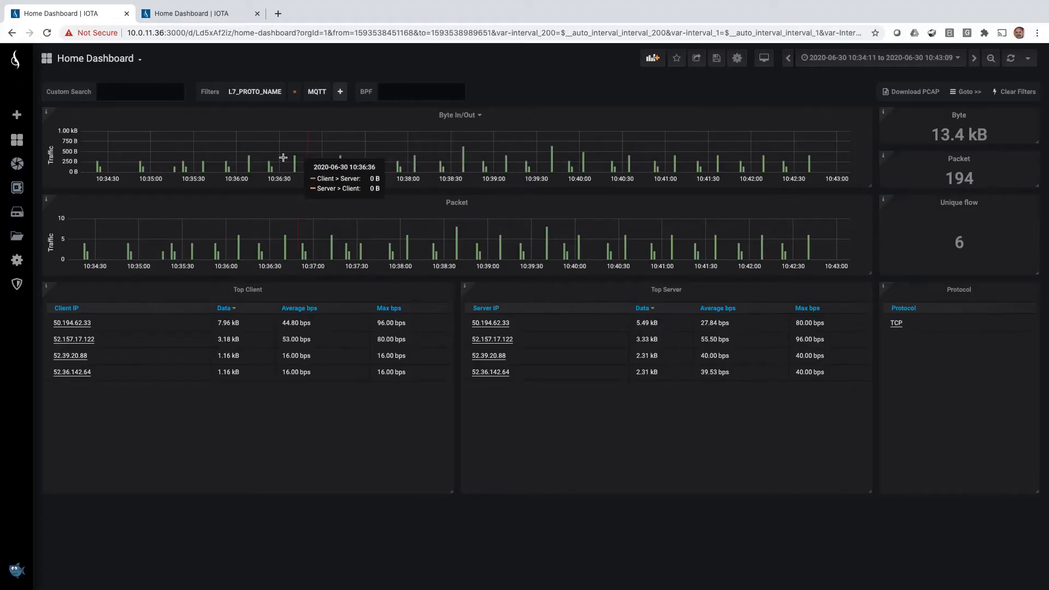
- Go to the Hosts dashboard and examine the MQTT servers around the United States on the Server Location map
{"action": "mouse_move", "coordinate": [20, 146]}
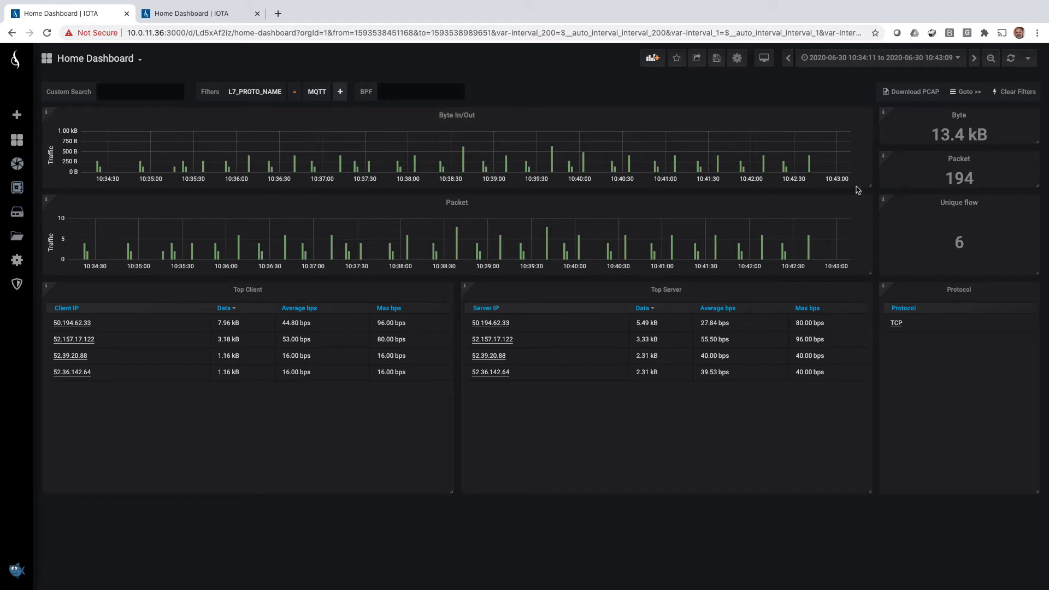
{"action": "left_click", "coordinate": [967, 96]}
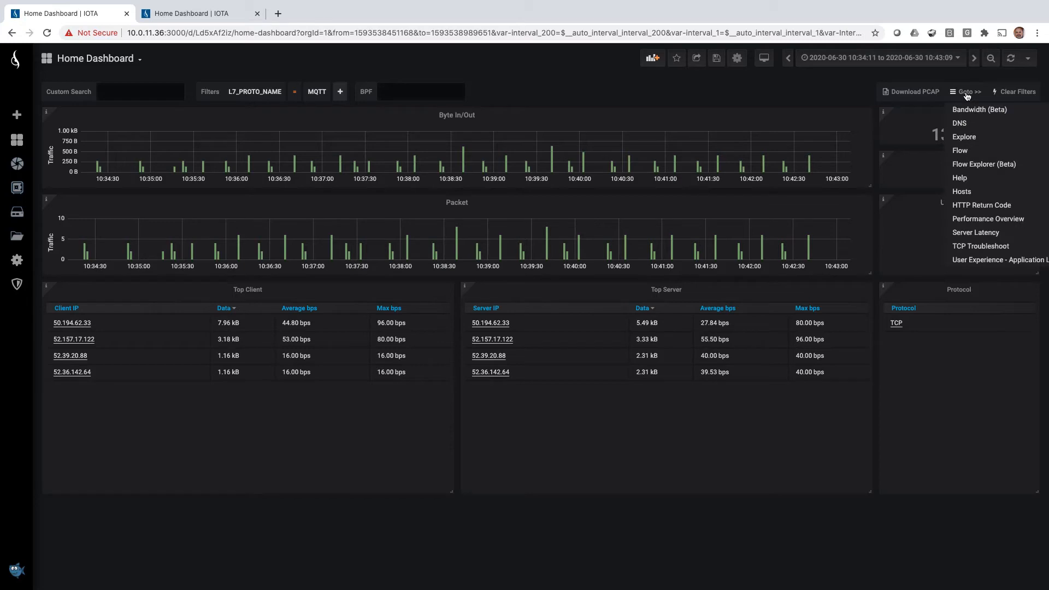
{"action": "left_click", "coordinate": [969, 194]}
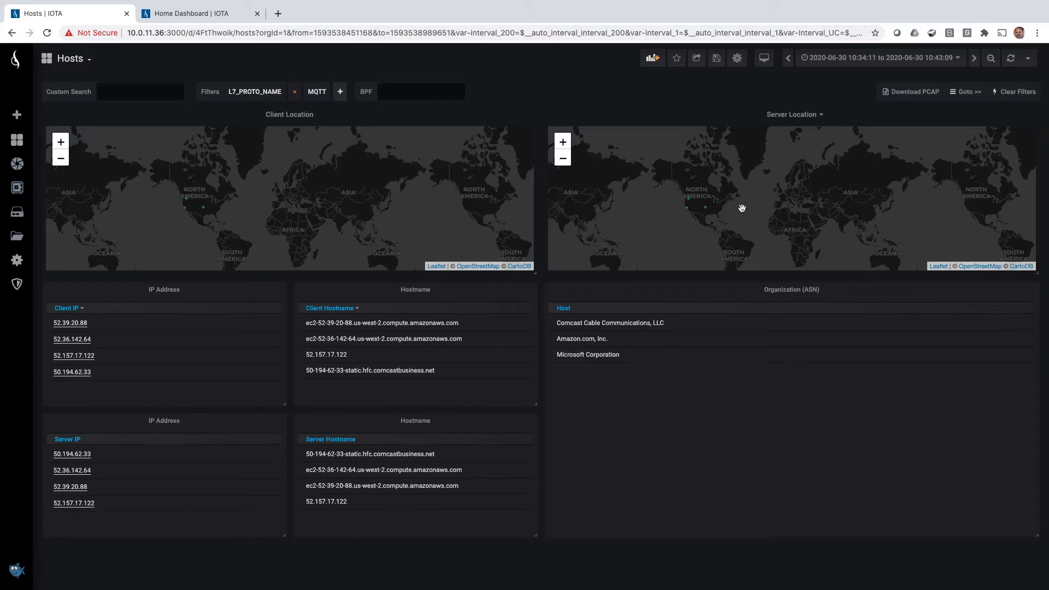
{"action": "double_click", "coordinate": [702, 181]}
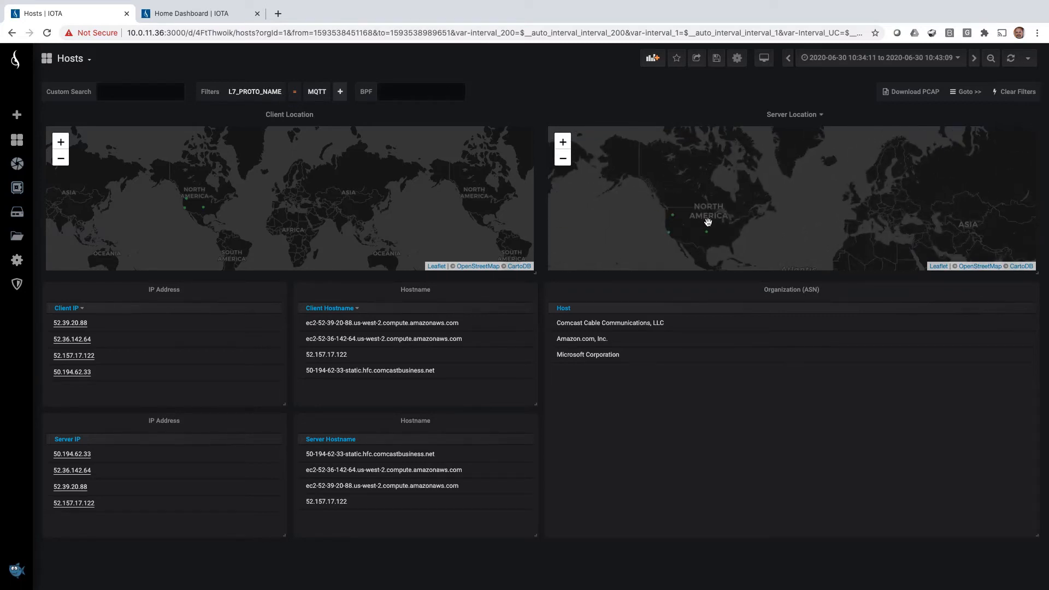
{"action": "left_click_drag", "start_coordinate": [708, 222], "coordinate": [733, 185]}
{"action": "double_click", "coordinate": [733, 184]}
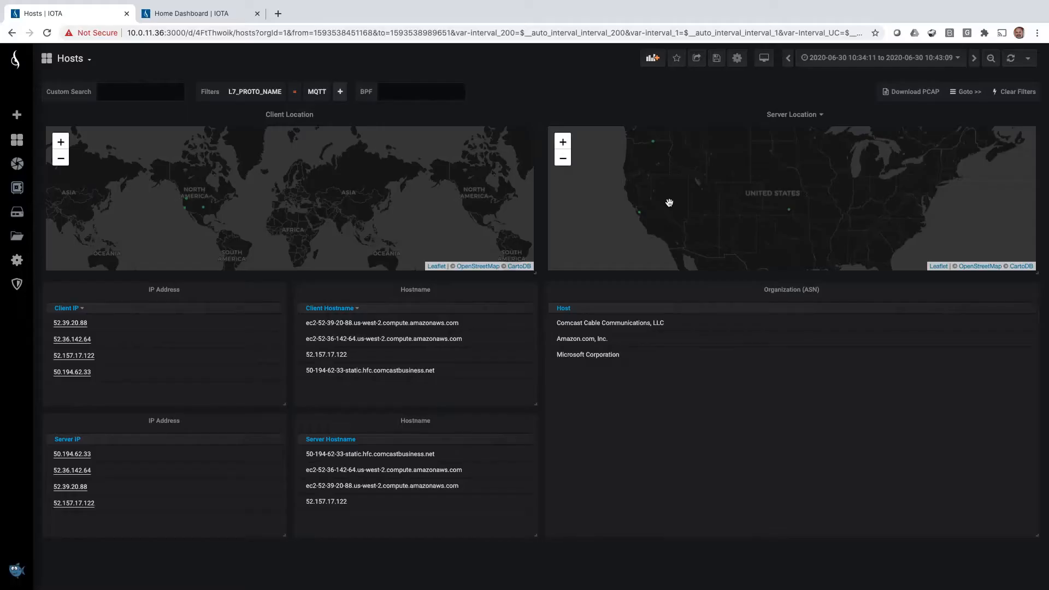
{"action": "scroll", "coordinate": [688, 196], "scroll_direction": "down", "scroll_amount": 1}
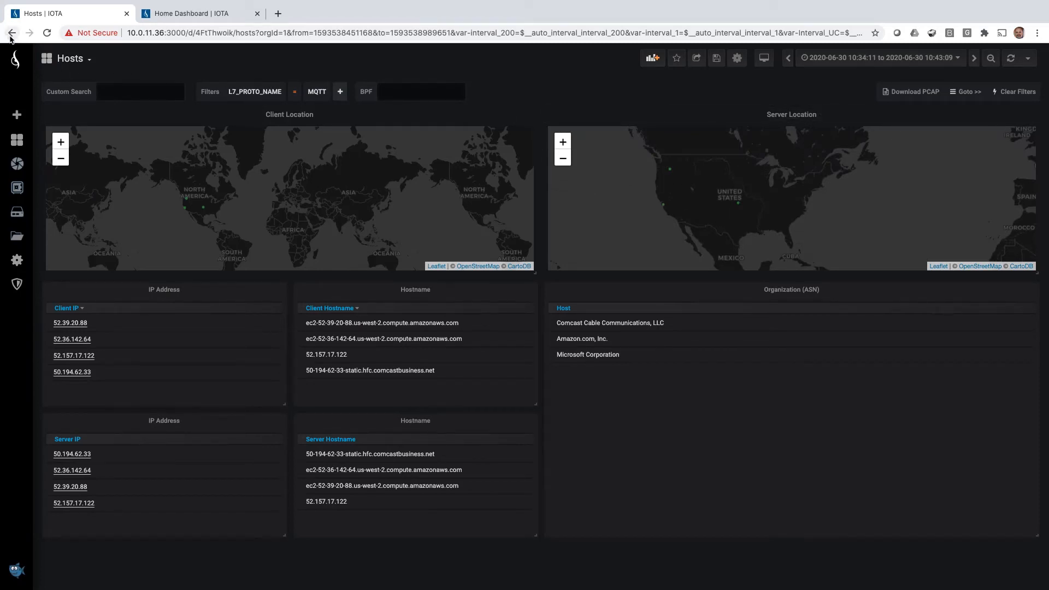
- Back on the Home Dashboard, filter the MQTT traffic to server 52.157.17.122 and download that server's packet capture
{"action": "left_click", "coordinate": [965, 95]}
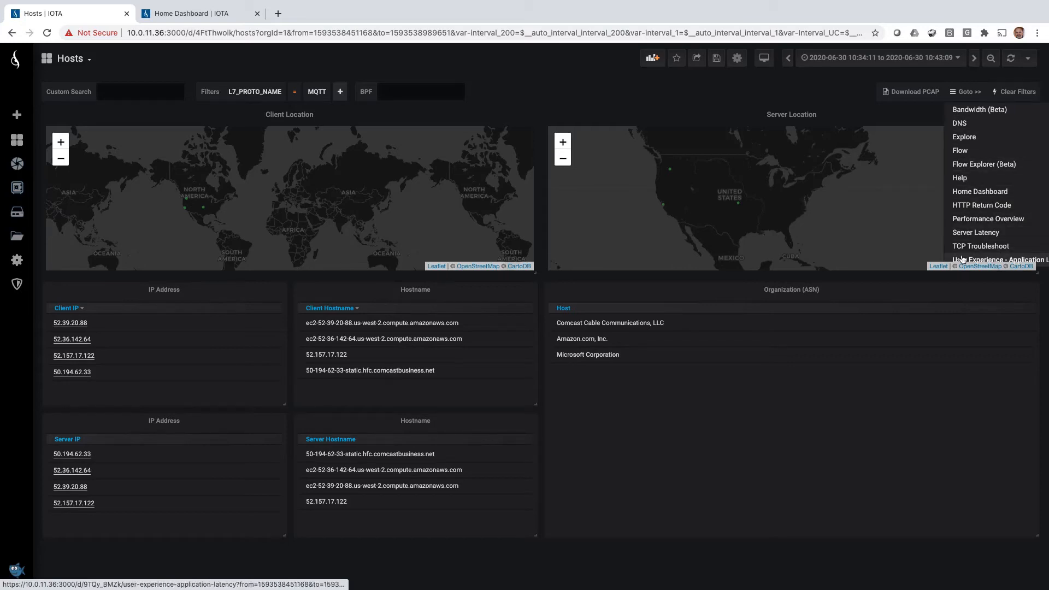
{"action": "left_click", "coordinate": [992, 192]}
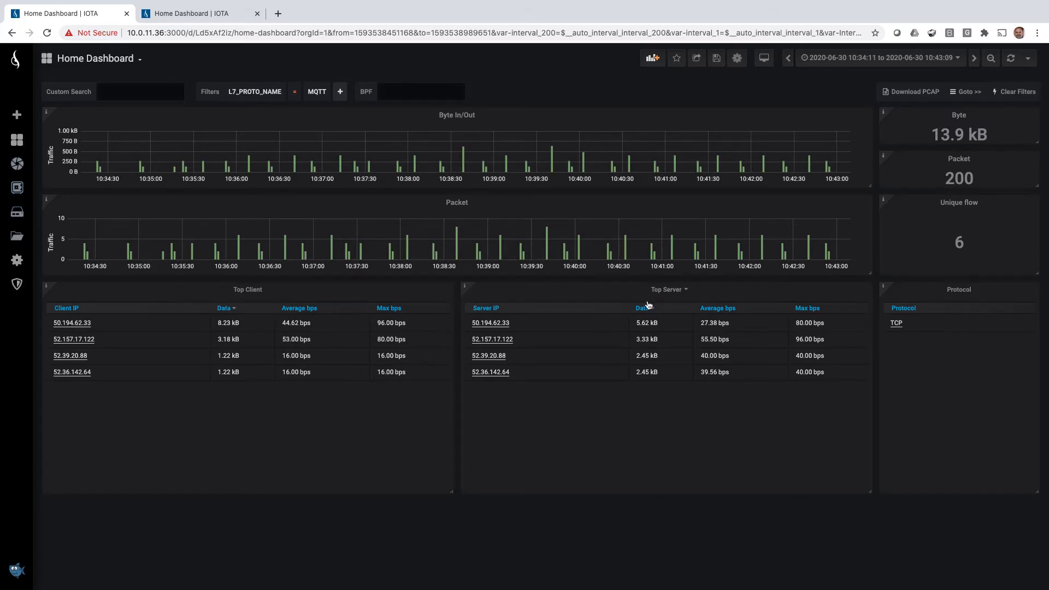
{"action": "mouse_move", "coordinate": [598, 343]}
{"action": "left_click", "coordinate": [612, 341]}
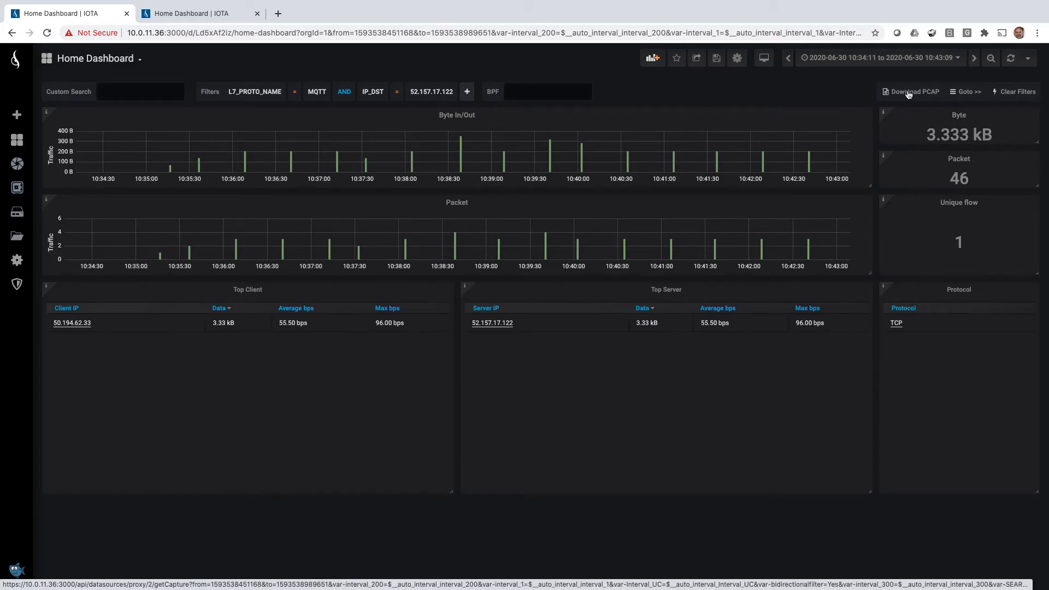
{"action": "left_click", "coordinate": [488, 327]}
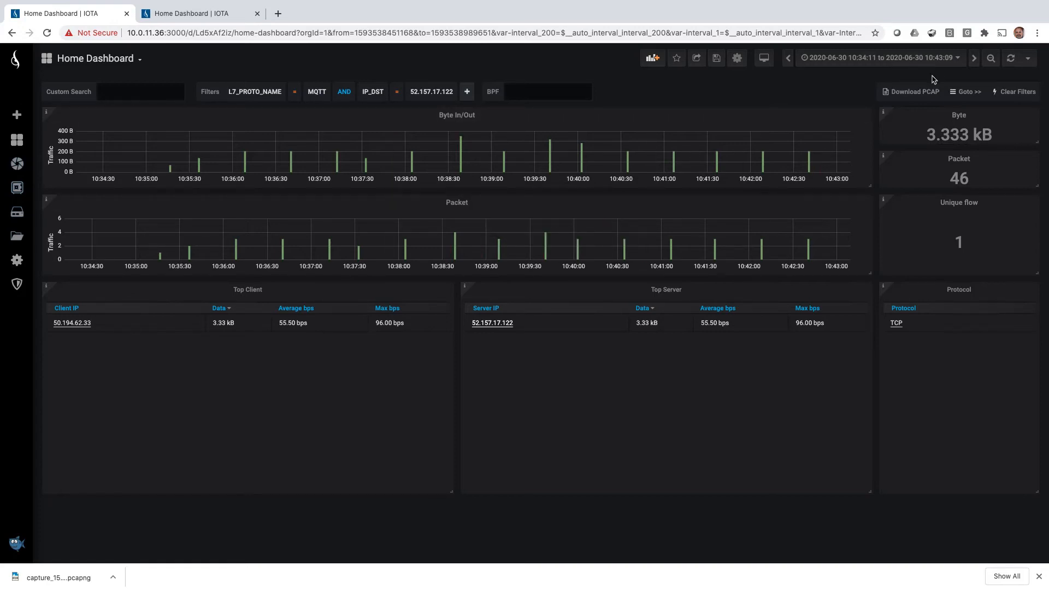
- Clear all dashboard filters and set the time range to the last 30 minutes
{"action": "left_click", "coordinate": [1008, 93]}
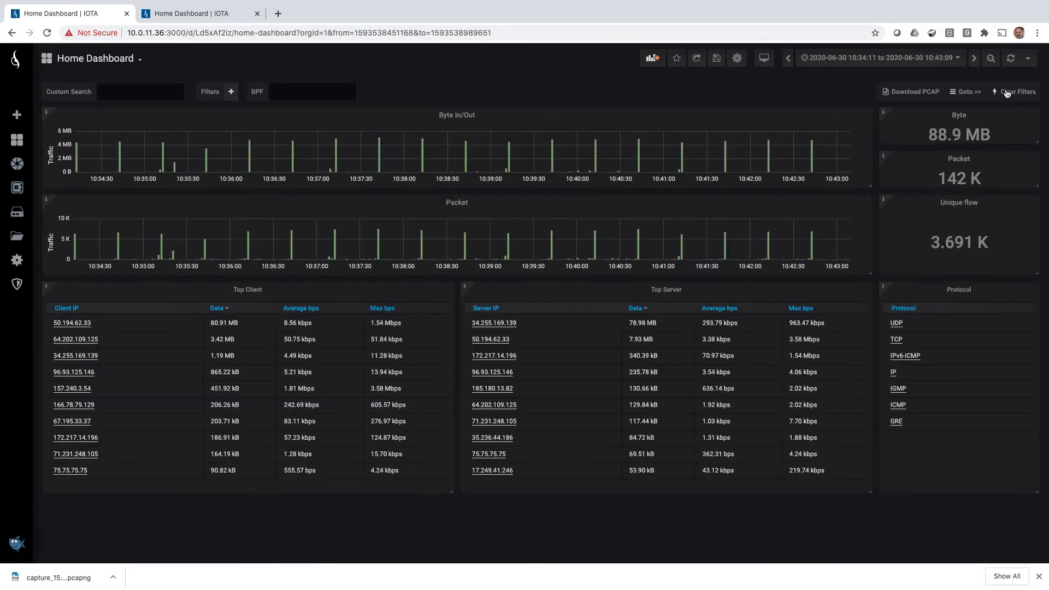
{"action": "left_click", "coordinate": [952, 60]}
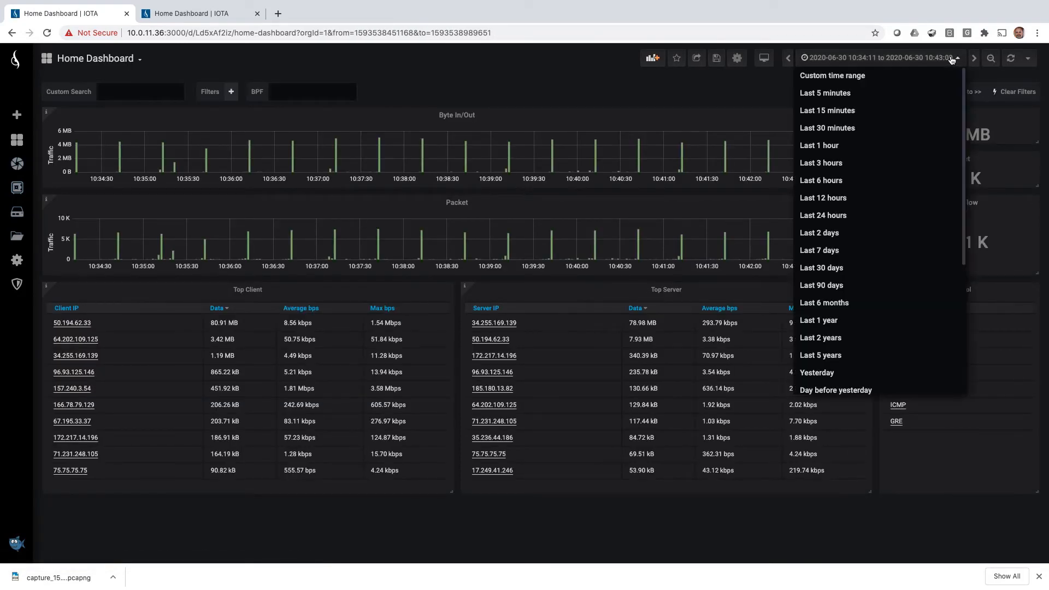
{"action": "left_click", "coordinate": [837, 128]}
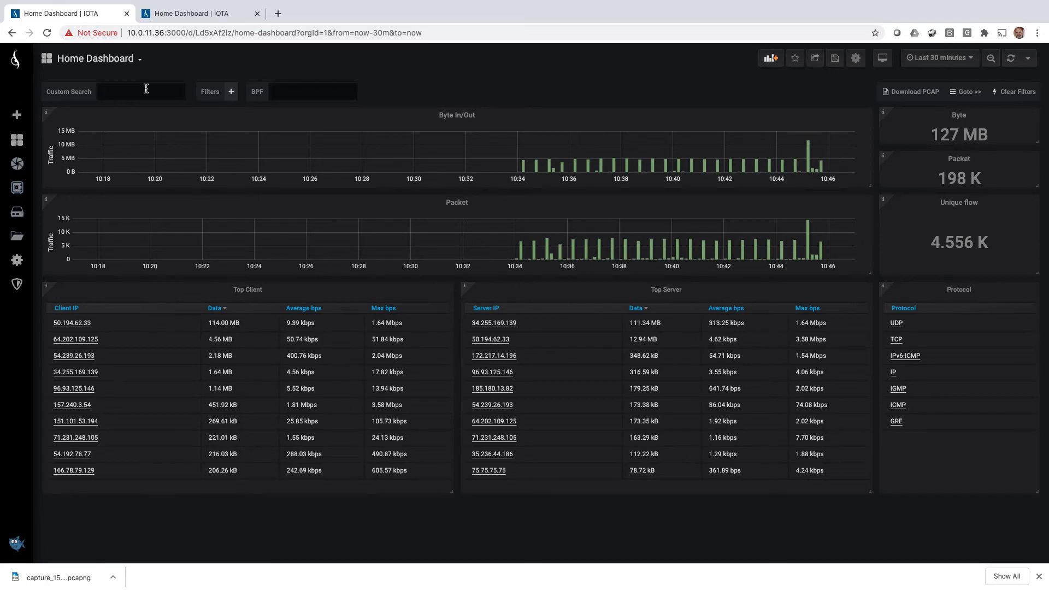
- Run a custom search for SSL.facebook, and replace it with one for 75.75.75.75
{"action": "type", "text": "SSL.facebook"}
{"action": "key", "text": "Return"}
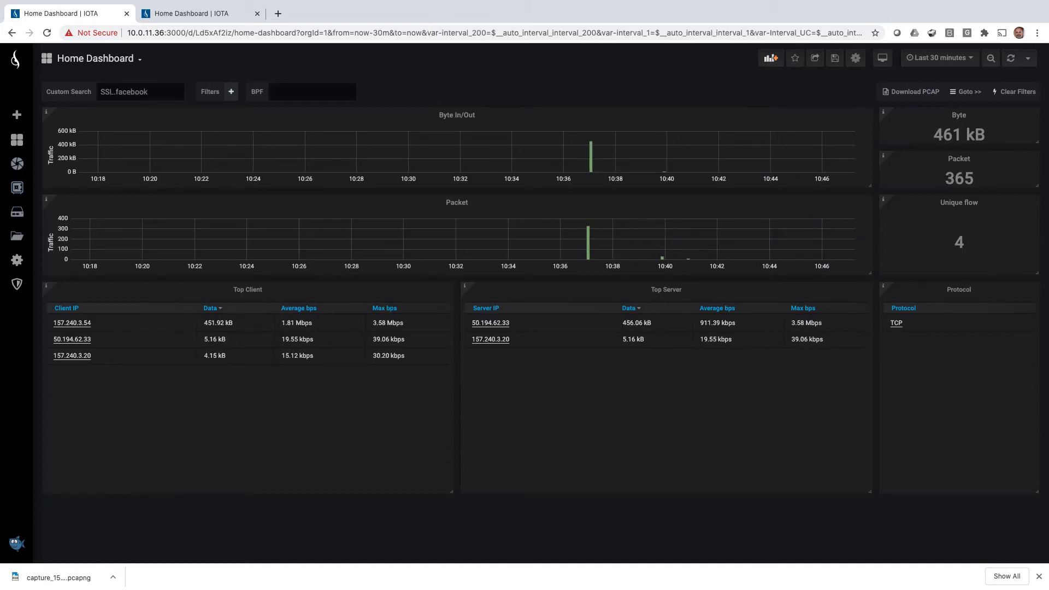
{"action": "left_click", "coordinate": [176, 96]}
{"action": "left_click_drag", "start_coordinate": [146, 93], "coordinate": [62, 94]}
{"action": "type", "text": "5.75.75.75"}
{"action": "key", "text": "Return"}
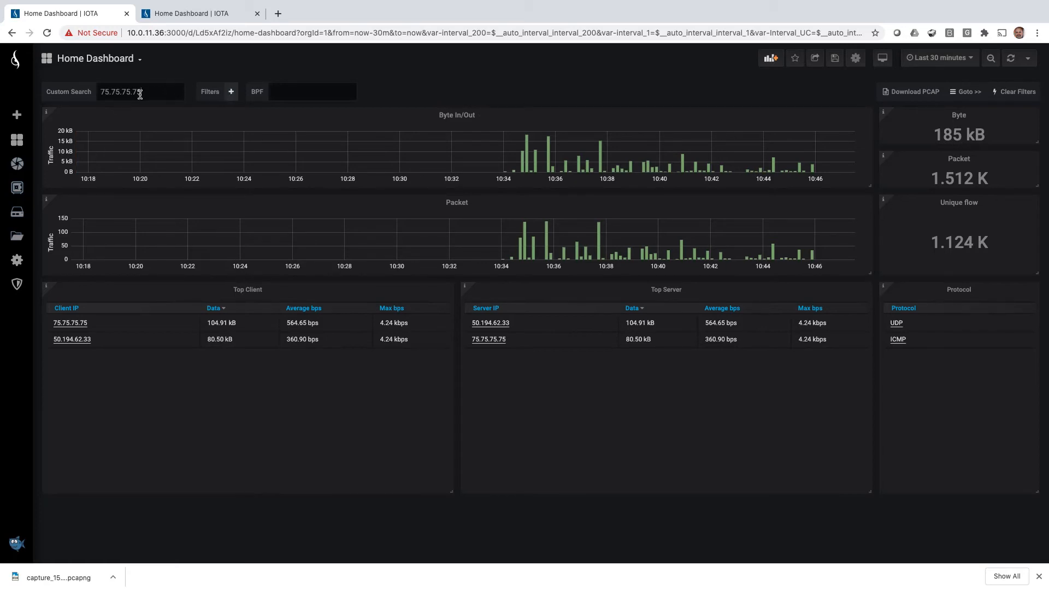
- Replace the custom search with an IP condition combined with AND L4_DST_PORT:23
{"action": "left_click_drag", "start_coordinate": [146, 92], "coordinate": [94, 92]}
{"action": "mouse_move", "coordinate": [190, 329]}
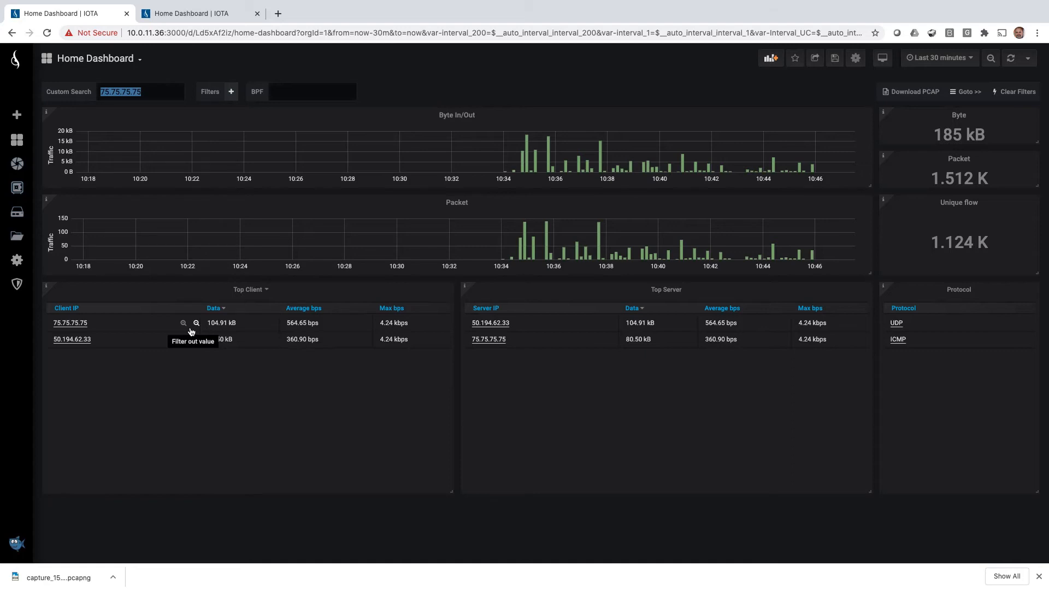
{"action": "type", "text": "IP"}
{"action": "type", "text": "ND"}
{"action": "type", "text": " L4_"}
{"action": "type", "text": "DST_PO"}
{"action": "type", "text": "RT:23"}
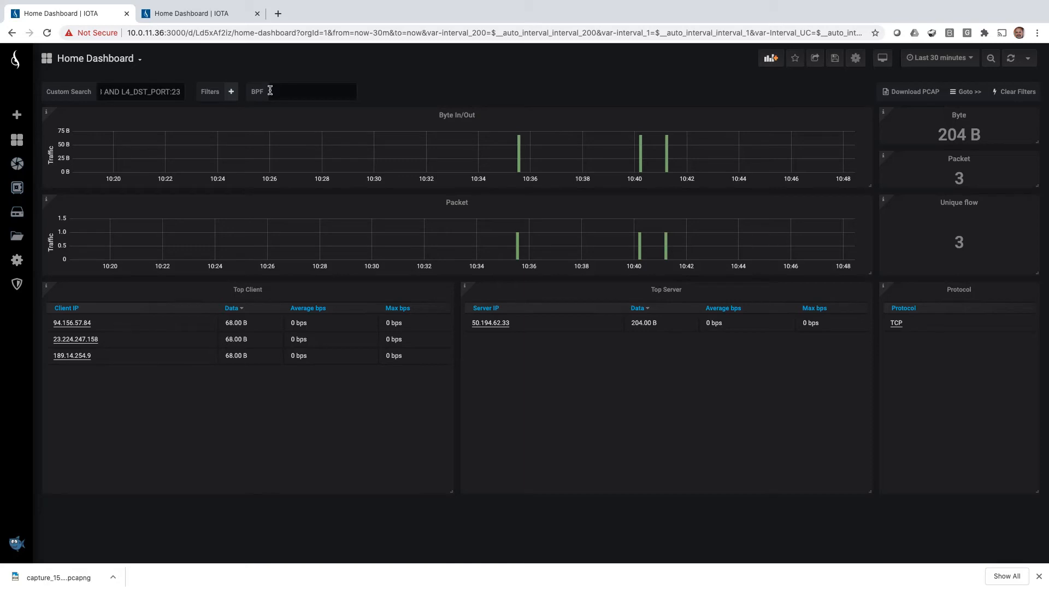
- Go to the linked Hosts dashboard for the current custom search, discarding the unsaved Home Dashboard changes
{"action": "left_click", "coordinate": [960, 93]}
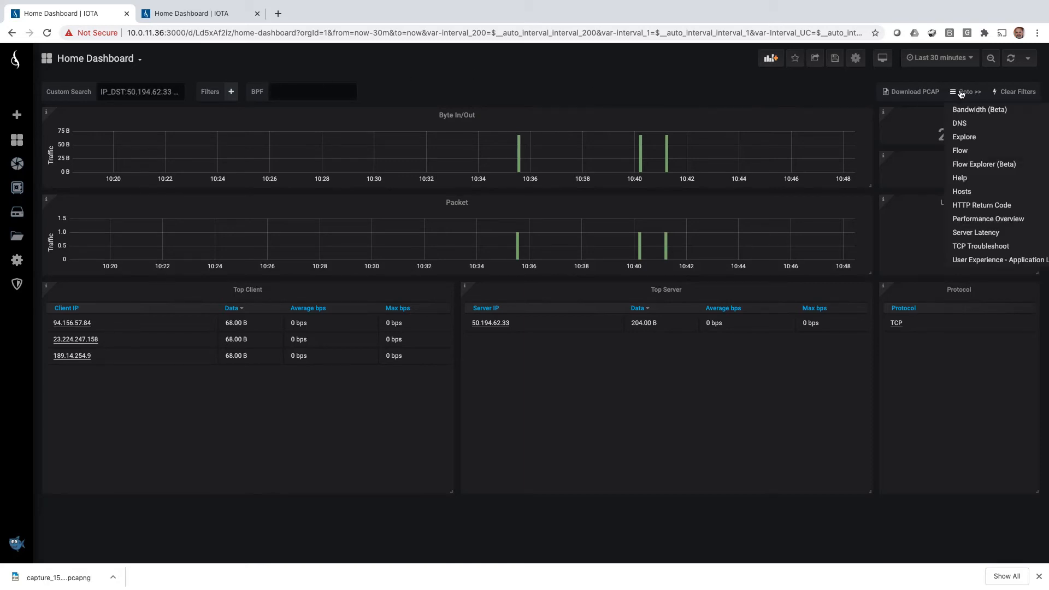
{"action": "left_click", "coordinate": [965, 196]}
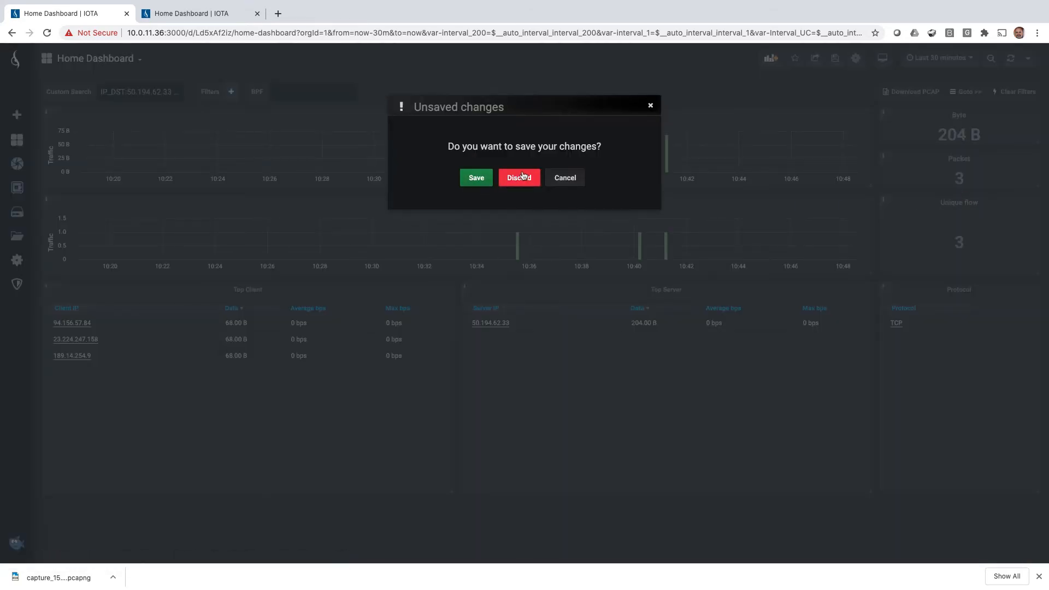
{"action": "left_click", "coordinate": [502, 179]}
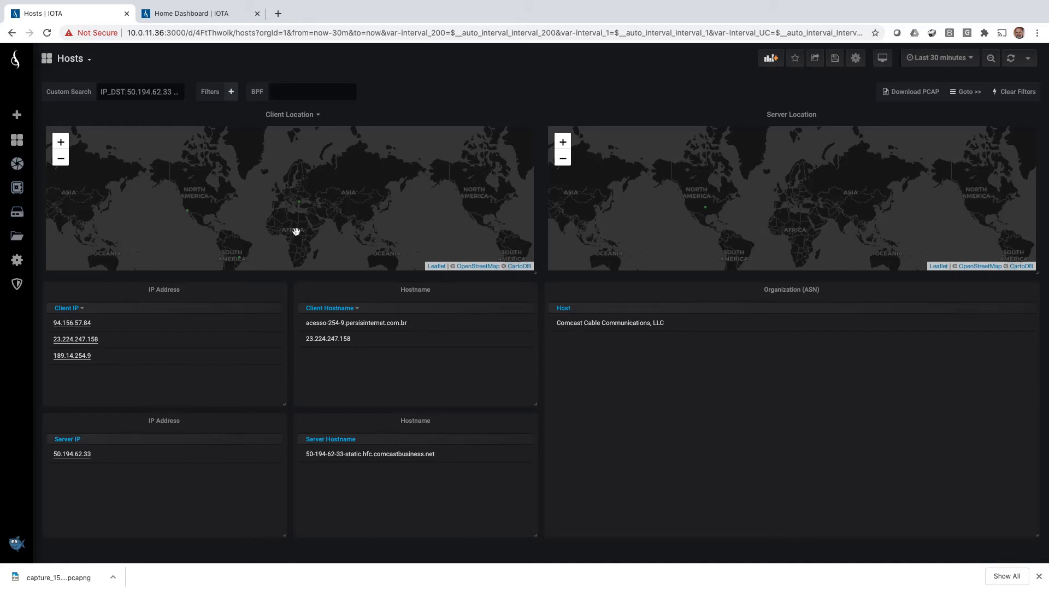
- Examine the South American client's position on the Client Location map down to regional level
{"action": "double_click", "coordinate": [276, 226]}
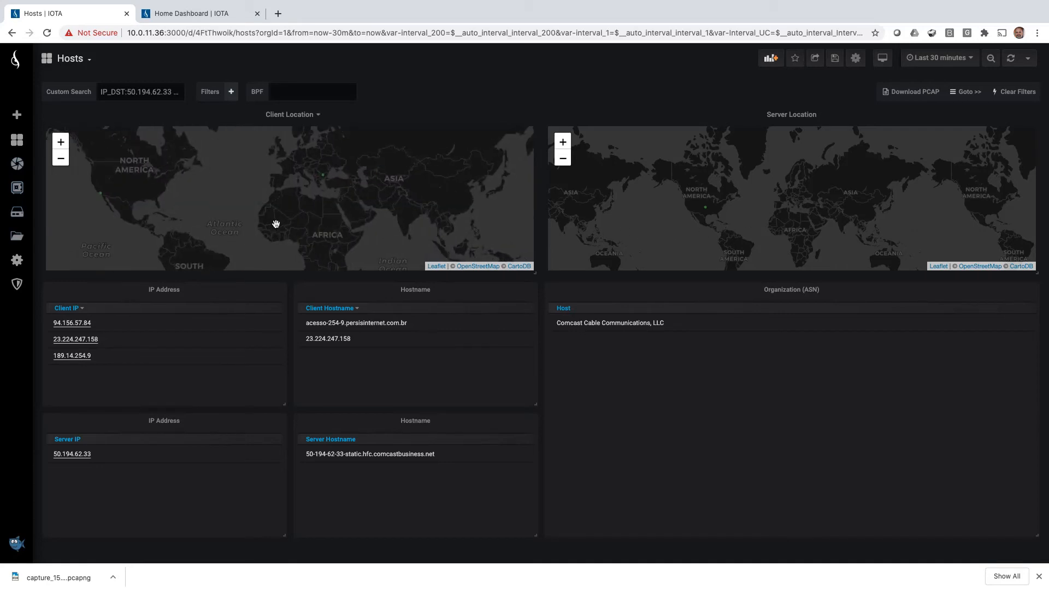
{"action": "left_click_drag", "start_coordinate": [276, 224], "coordinate": [352, 162]}
{"action": "double_click", "coordinate": [341, 214]}
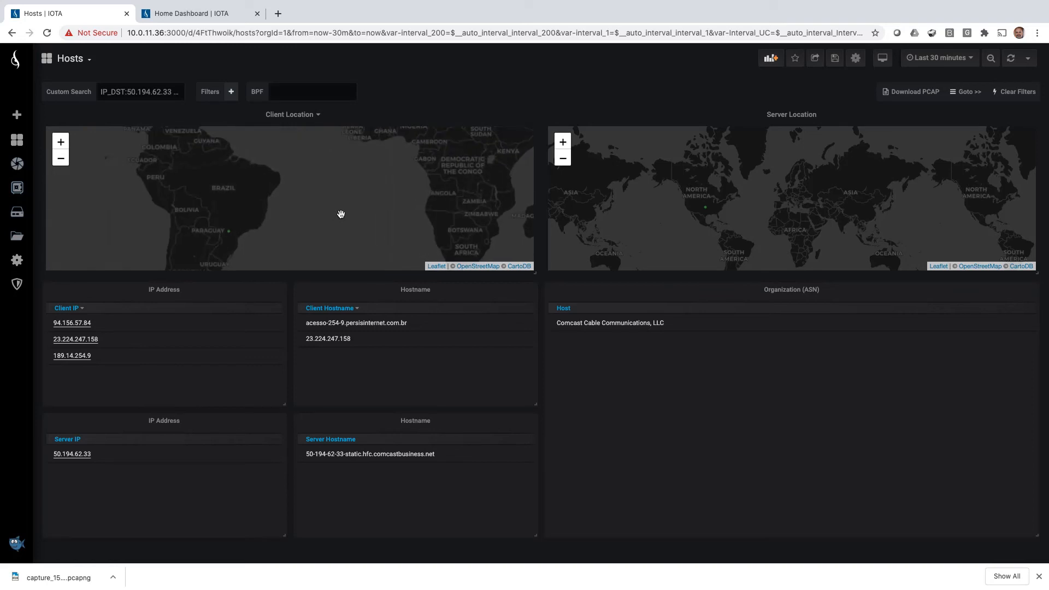
{"action": "left_click_drag", "start_coordinate": [286, 228], "coordinate": [354, 158]}
{"action": "double_click", "coordinate": [354, 159]}
{"action": "double_click", "coordinate": [355, 159]}
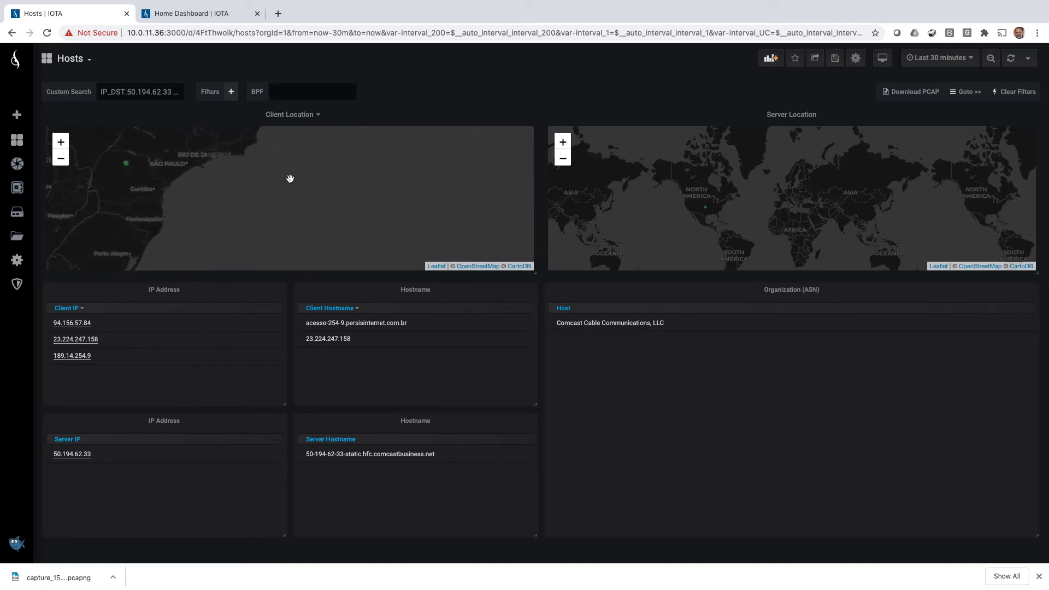
{"action": "left_click_drag", "start_coordinate": [223, 194], "coordinate": [422, 182]}
{"action": "double_click", "coordinate": [401, 180]}
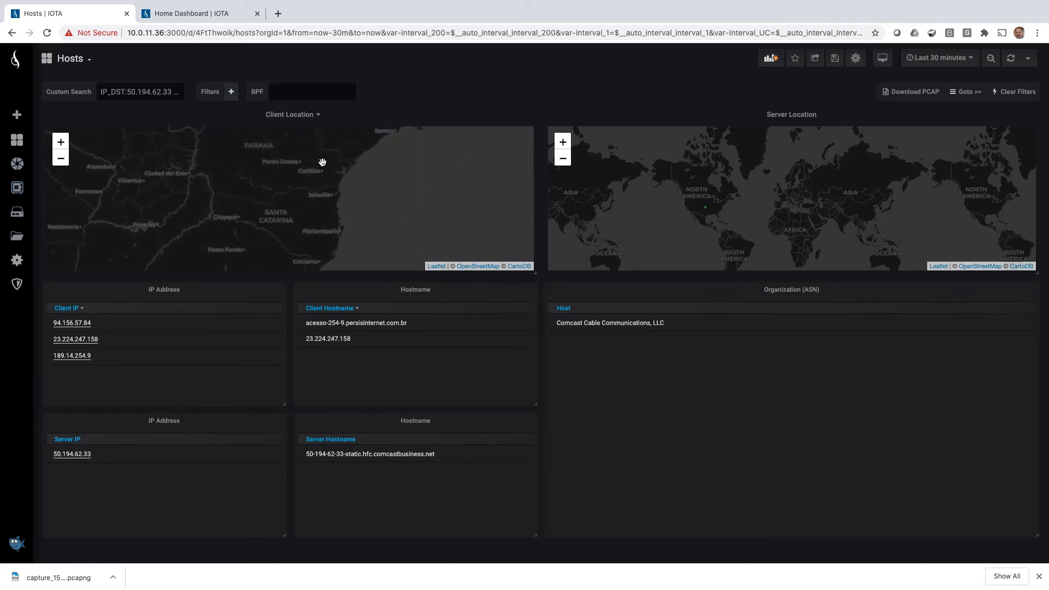
{"action": "left_click_drag", "start_coordinate": [322, 161], "coordinate": [339, 232]}
{"action": "double_click", "coordinate": [288, 204]}
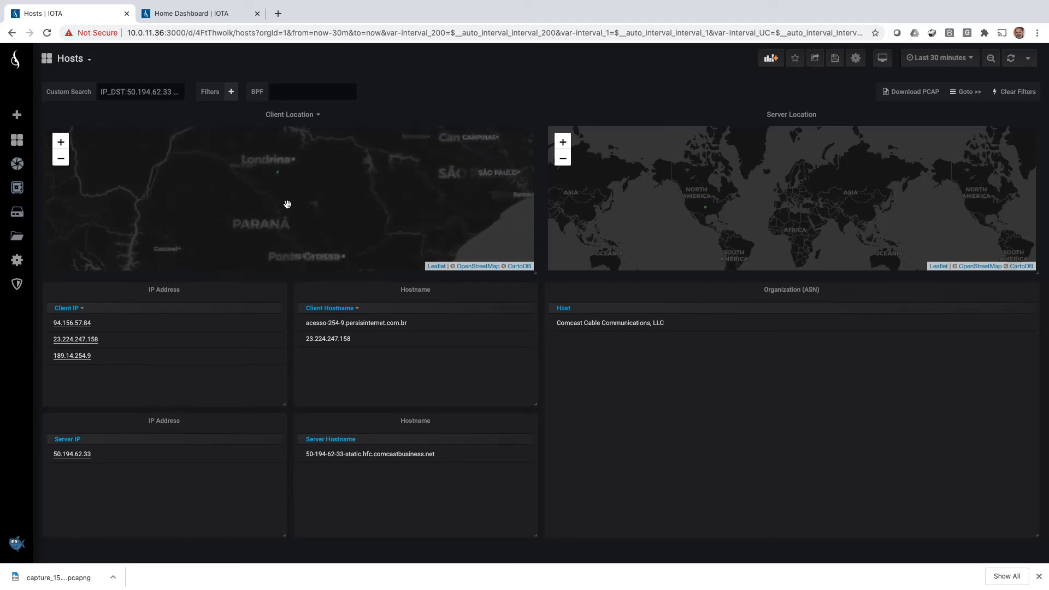
- Examine the southeastern European client's position on the Client Location map, and return to the world view
{"action": "scroll", "coordinate": [409, 180], "scroll_direction": "down", "scroll_amount": 1}
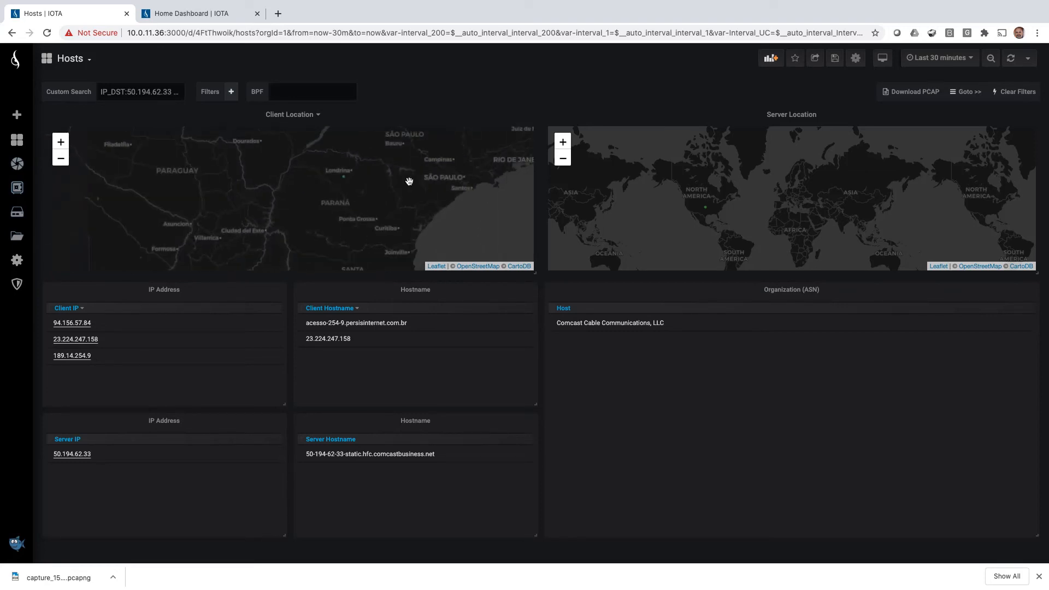
{"action": "scroll", "coordinate": [409, 181], "scroll_direction": "down", "scroll_amount": 3}
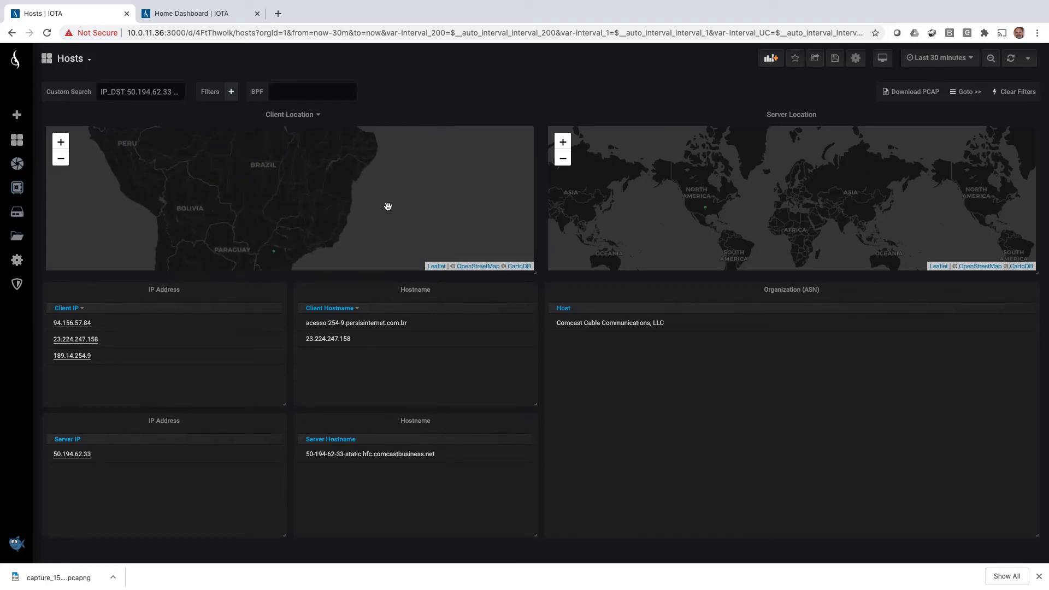
{"action": "scroll", "coordinate": [306, 245], "scroll_direction": "down", "scroll_amount": 1}
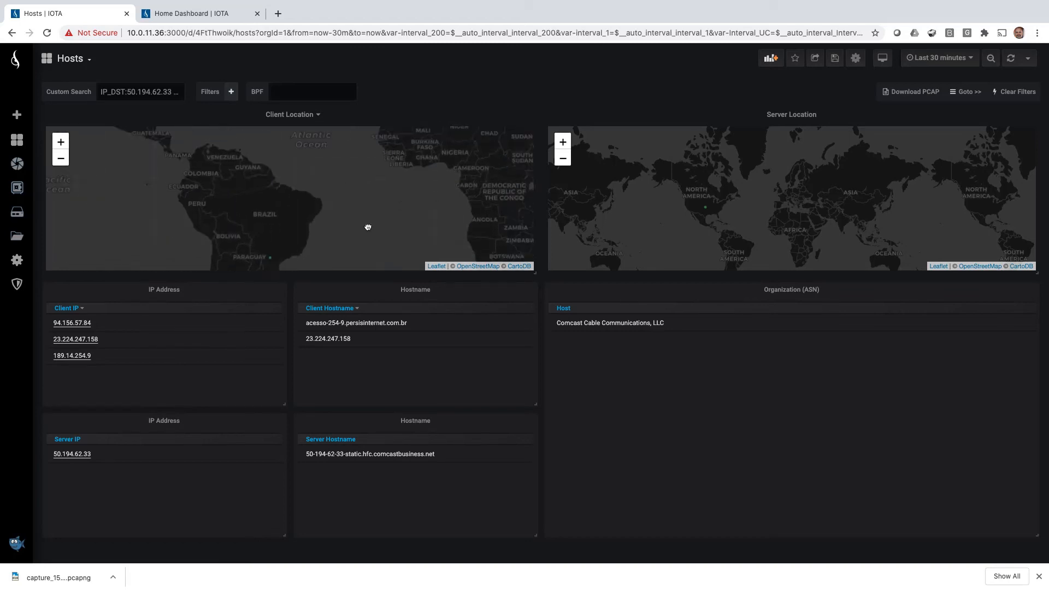
{"action": "scroll", "coordinate": [347, 234], "scroll_direction": "down", "scroll_amount": 1}
{"action": "scroll", "coordinate": [363, 199], "scroll_direction": "down", "scroll_amount": 1}
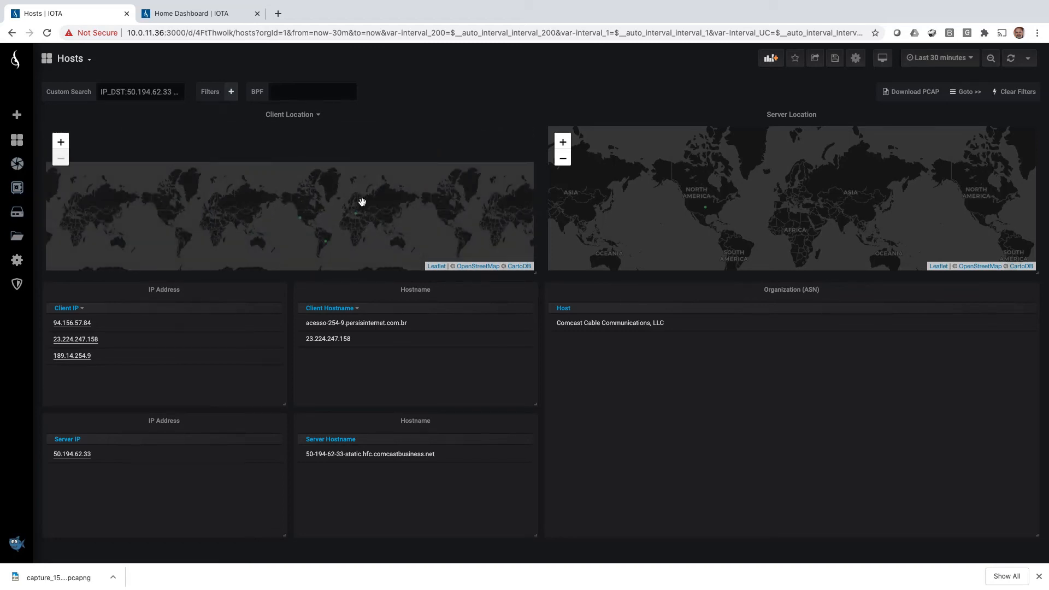
{"action": "scroll", "coordinate": [339, 234], "scroll_direction": "up", "scroll_amount": 1}
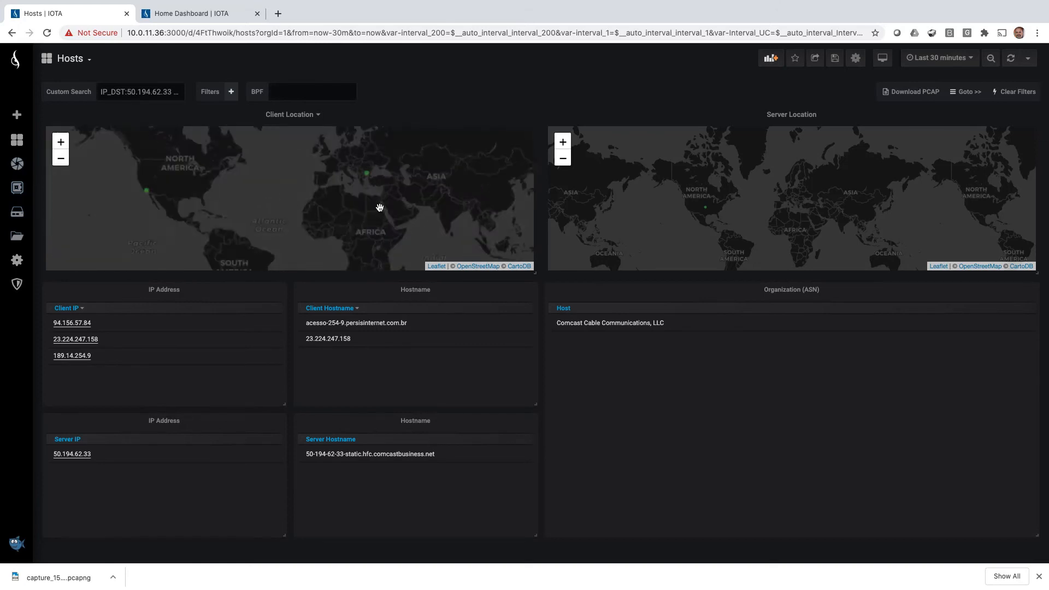
{"action": "scroll", "coordinate": [380, 208], "scroll_direction": "up", "scroll_amount": 3}
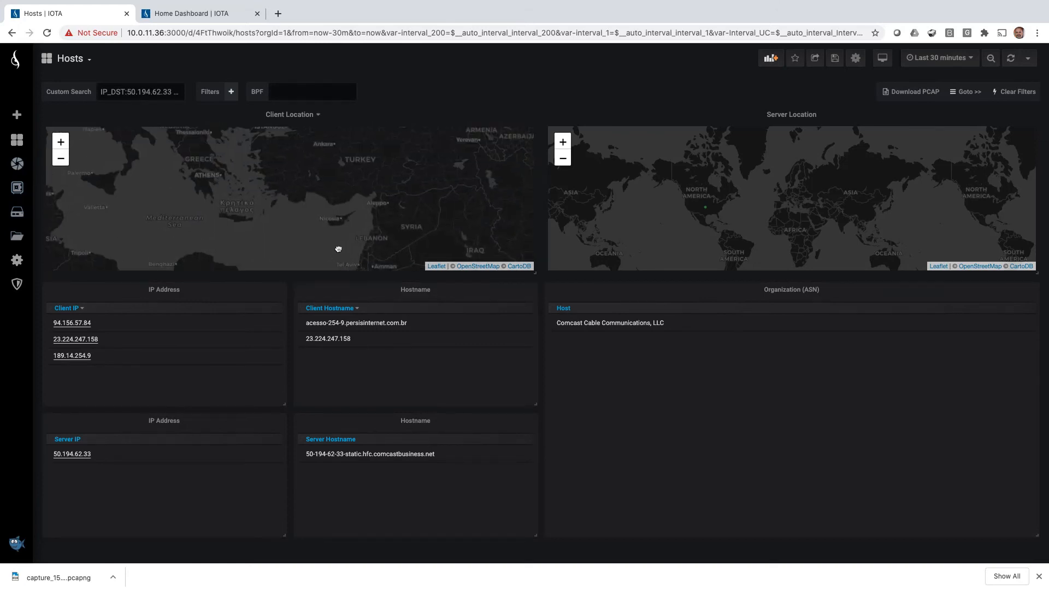
{"action": "left_click_drag", "start_coordinate": [342, 190], "coordinate": [321, 243]}
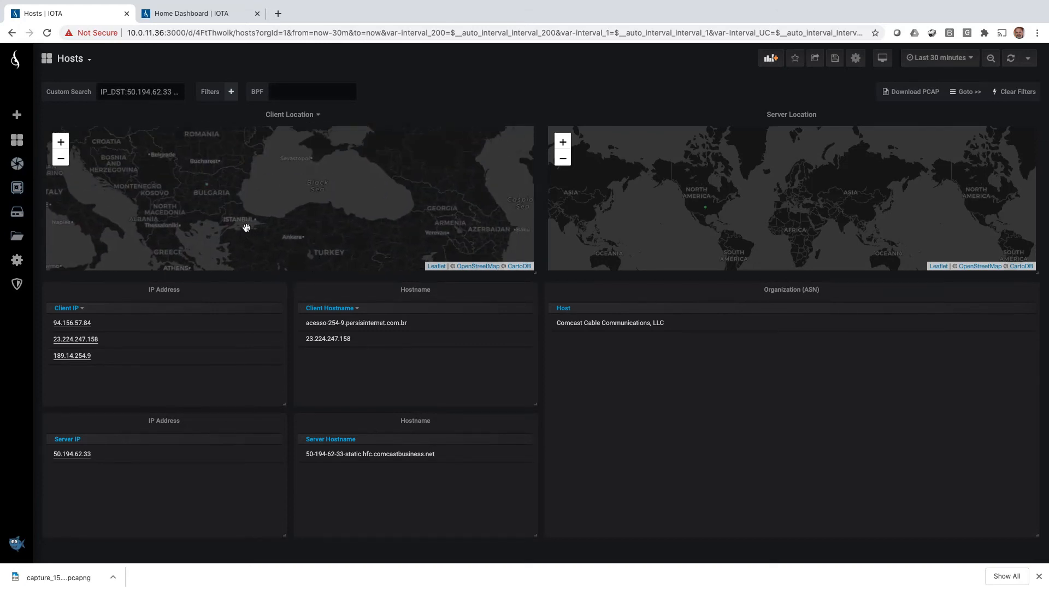
{"action": "left_click_drag", "start_coordinate": [228, 213], "coordinate": [345, 228]}
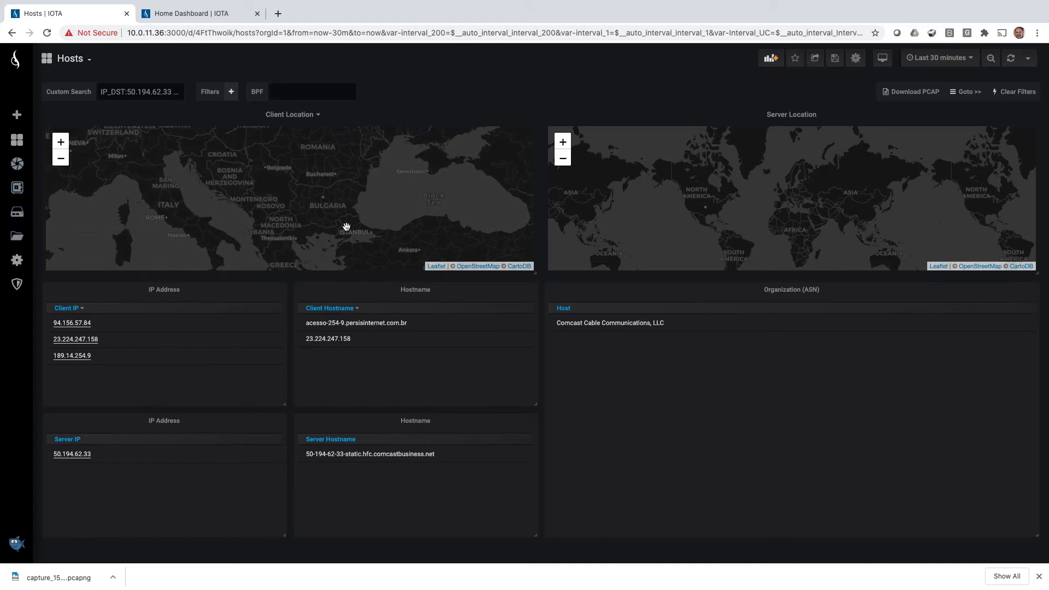
{"action": "scroll", "coordinate": [346, 227], "scroll_direction": "up", "scroll_amount": 2}
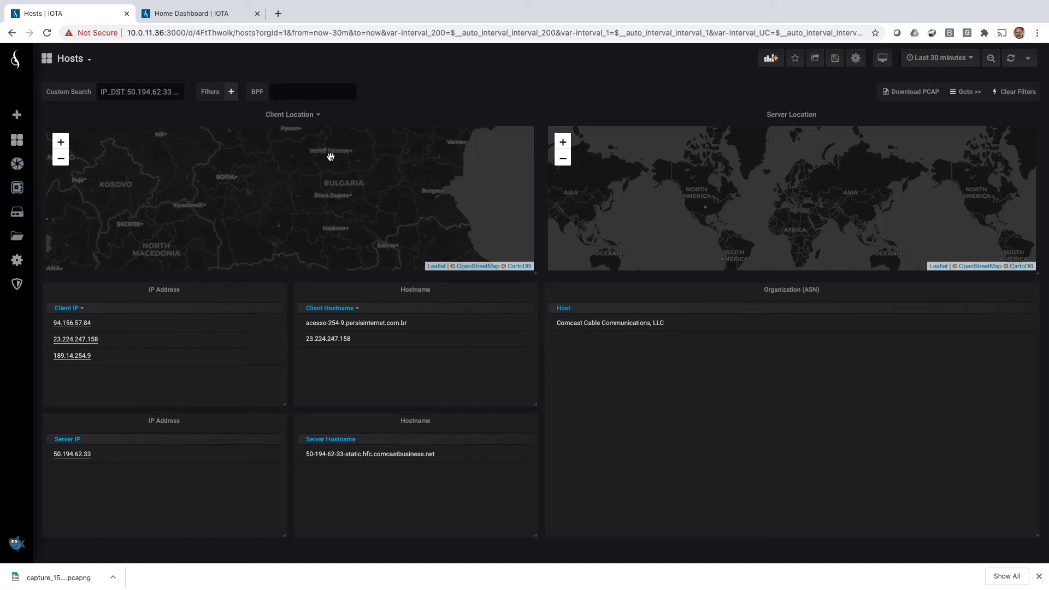
{"action": "scroll", "coordinate": [334, 164], "scroll_direction": "down", "scroll_amount": 1}
{"action": "scroll", "coordinate": [334, 164], "scroll_direction": "down", "scroll_amount": 5}
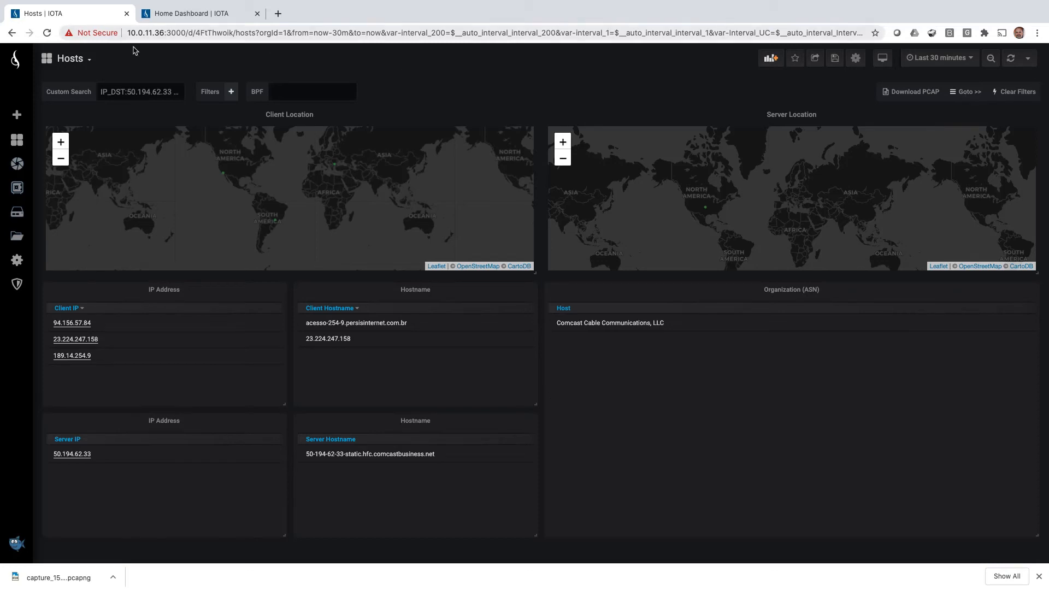
- Return to the unfiltered Home Dashboard and add a filter for CLI_RETRANSMISSIONS greater than 5
{"action": "left_click", "coordinate": [15, 62]}
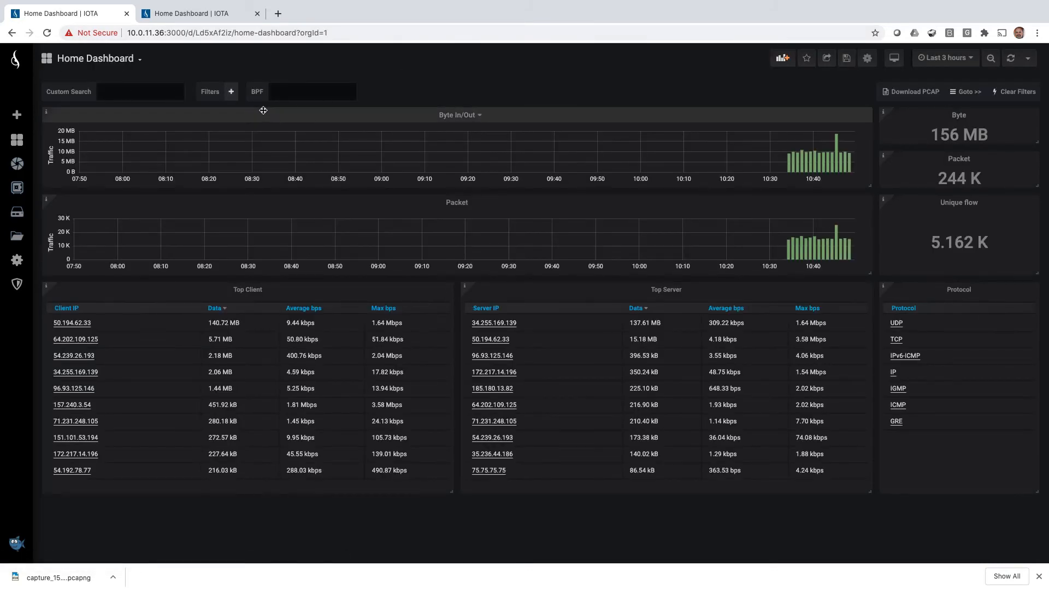
{"action": "left_click", "coordinate": [229, 92]}
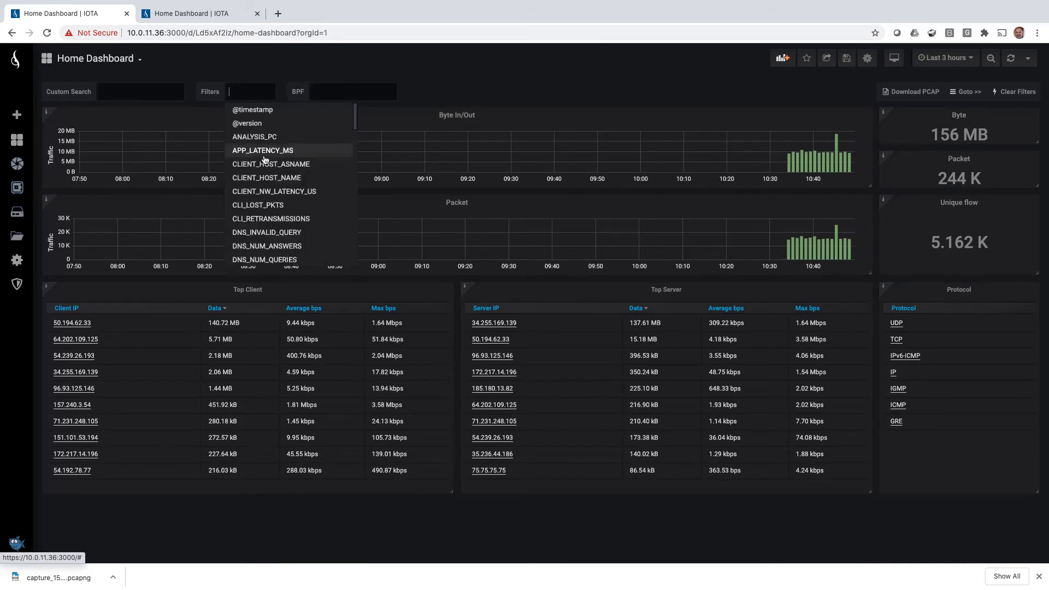
{"action": "type", "text": "re"}
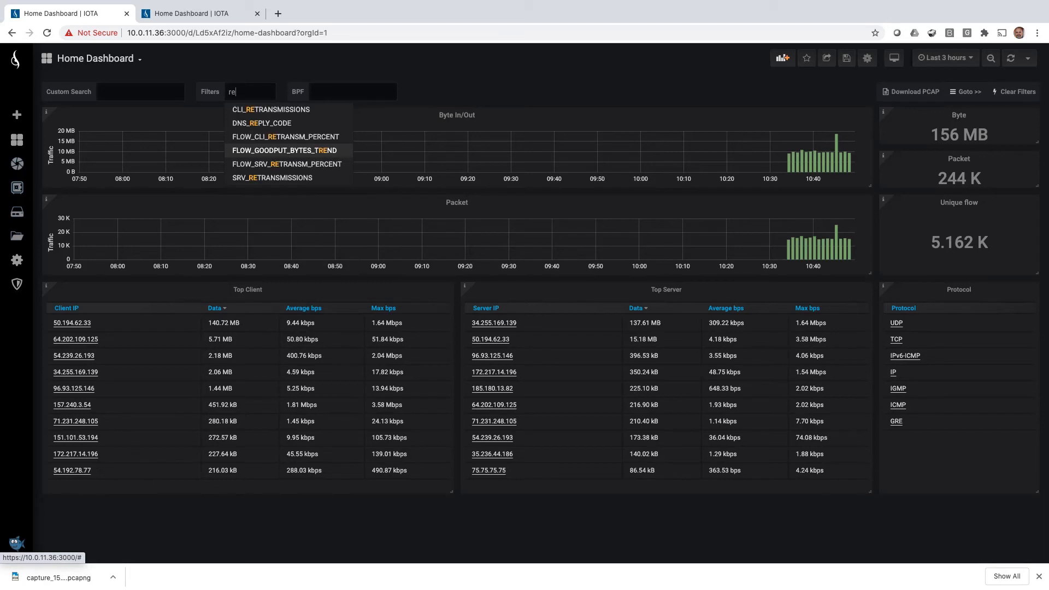
{"action": "left_click", "coordinate": [289, 111]}
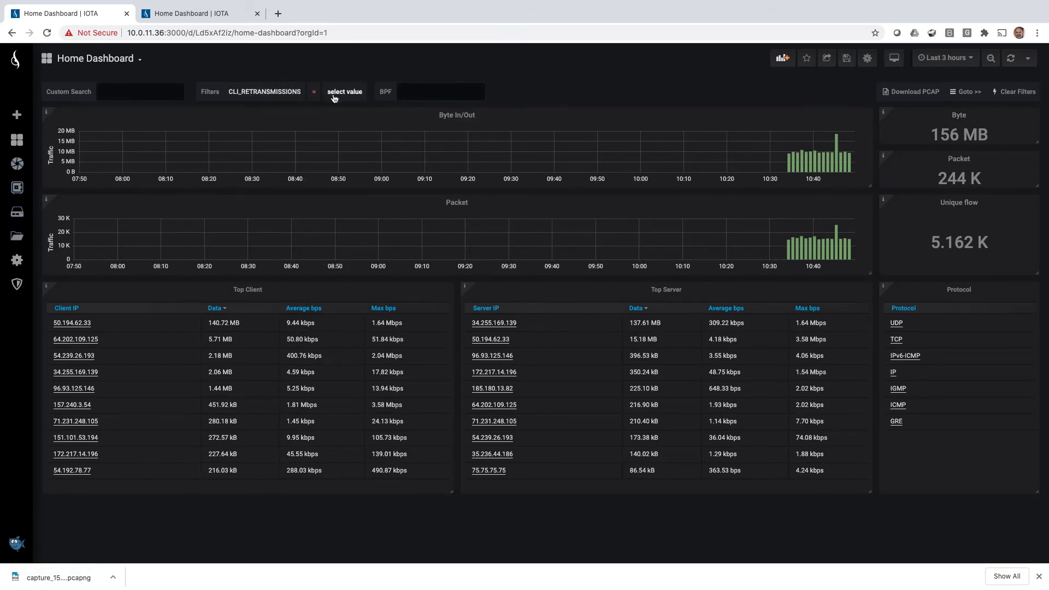
{"action": "left_click", "coordinate": [311, 91]}
{"action": "left_click", "coordinate": [319, 152]}
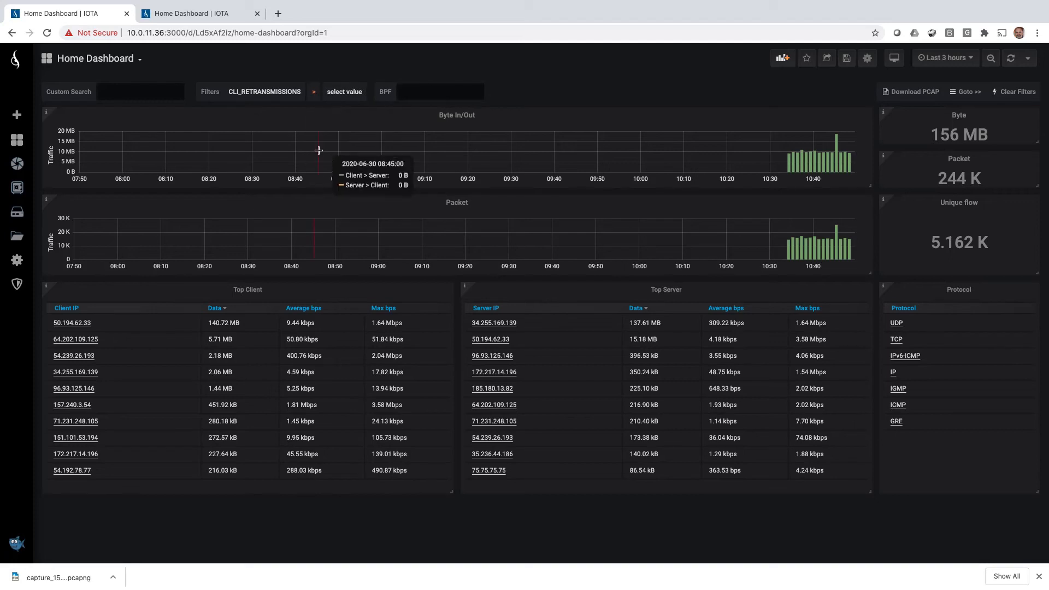
{"action": "left_click", "coordinate": [337, 97]}
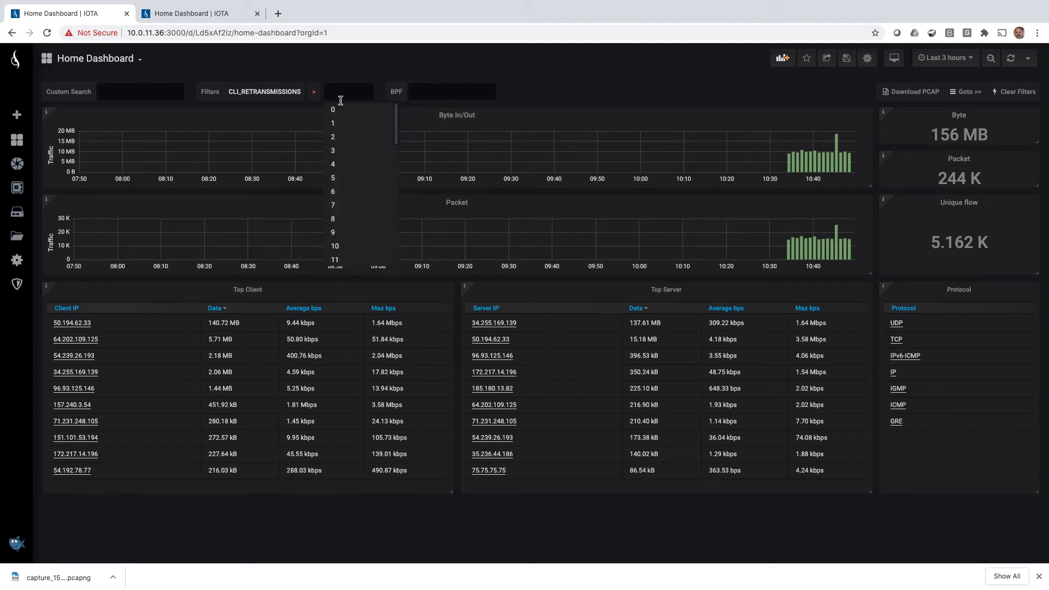
{"action": "left_click", "coordinate": [333, 179]}
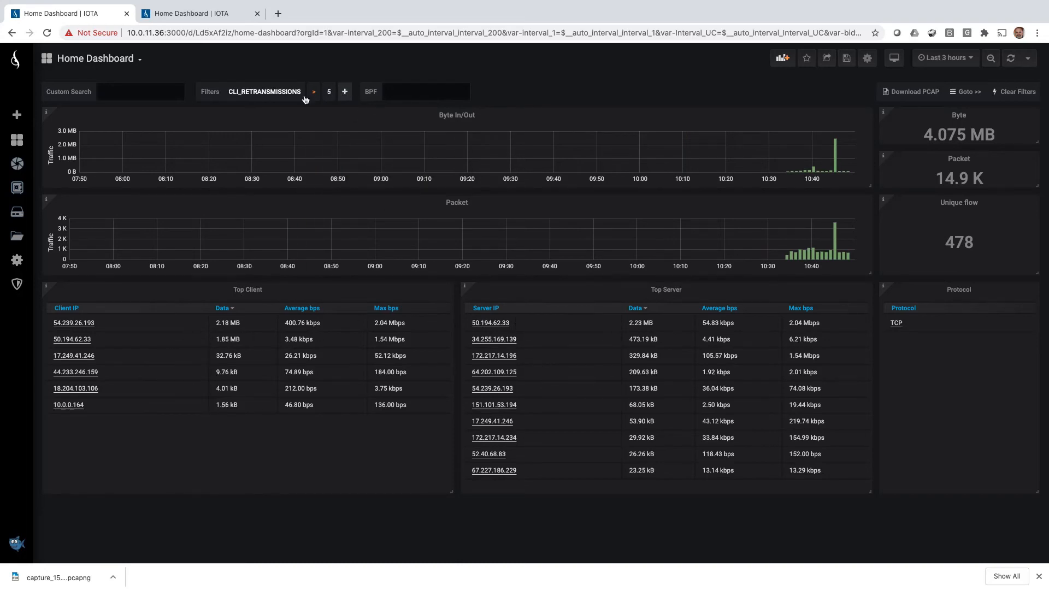
- Set the threshold of the CLI_RETRANSMISSIONS filter to 158
{"action": "left_click", "coordinate": [330, 93]}
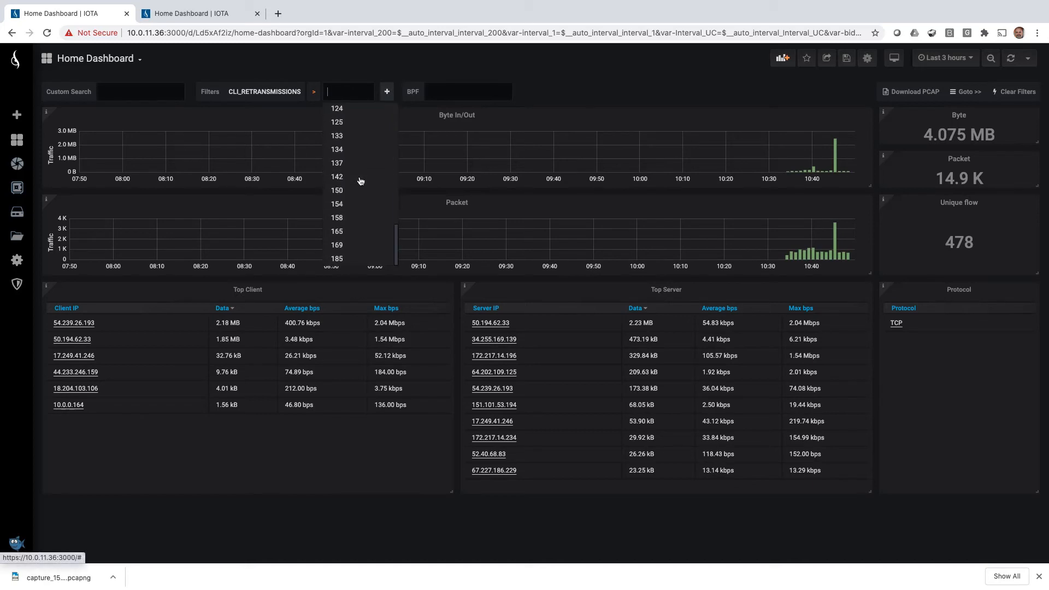
{"action": "left_click", "coordinate": [352, 215]}
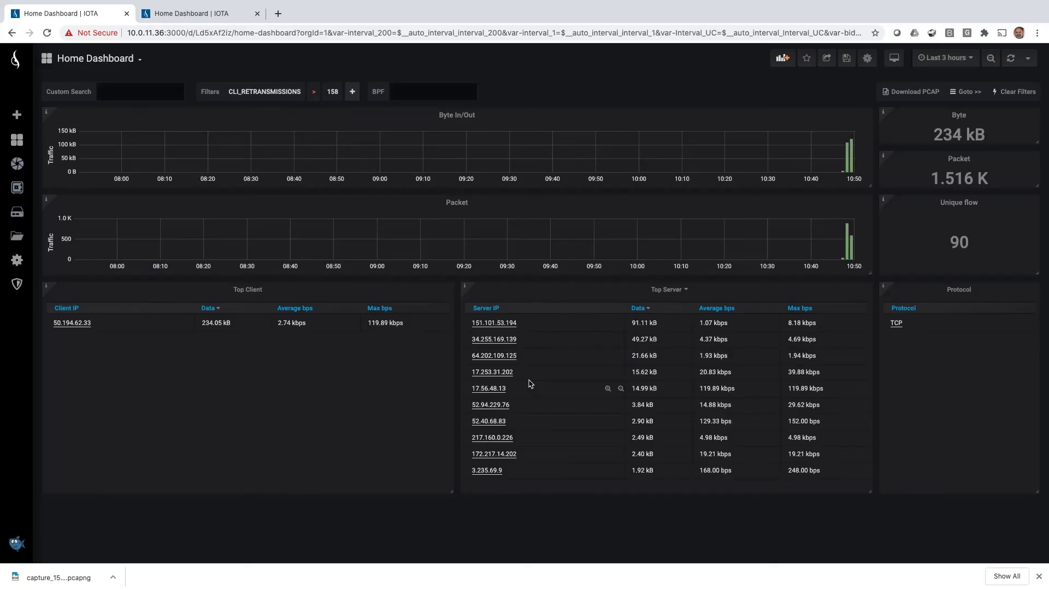
{"action": "key", "text": "super+Tab"}
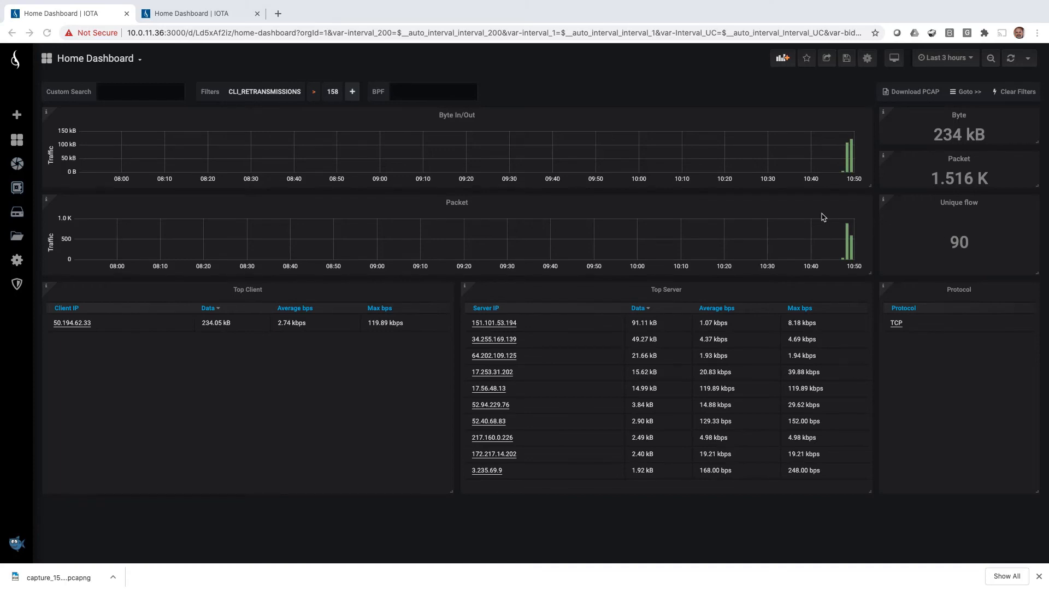
- Open the management page that lists all dashboards and folders
{"action": "left_click", "coordinate": [17, 141]}
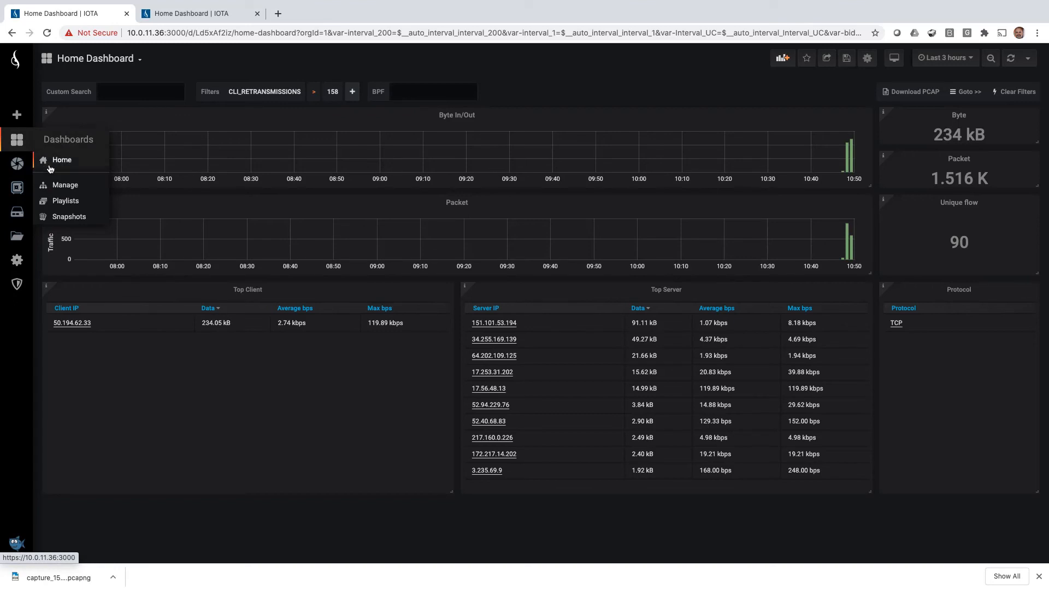
{"action": "left_click", "coordinate": [60, 185]}
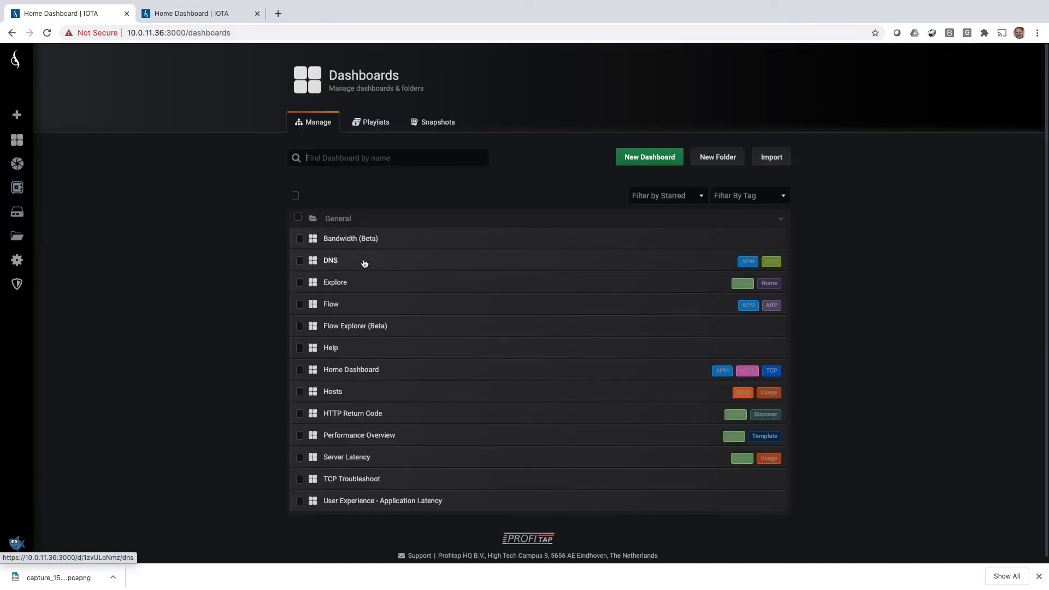